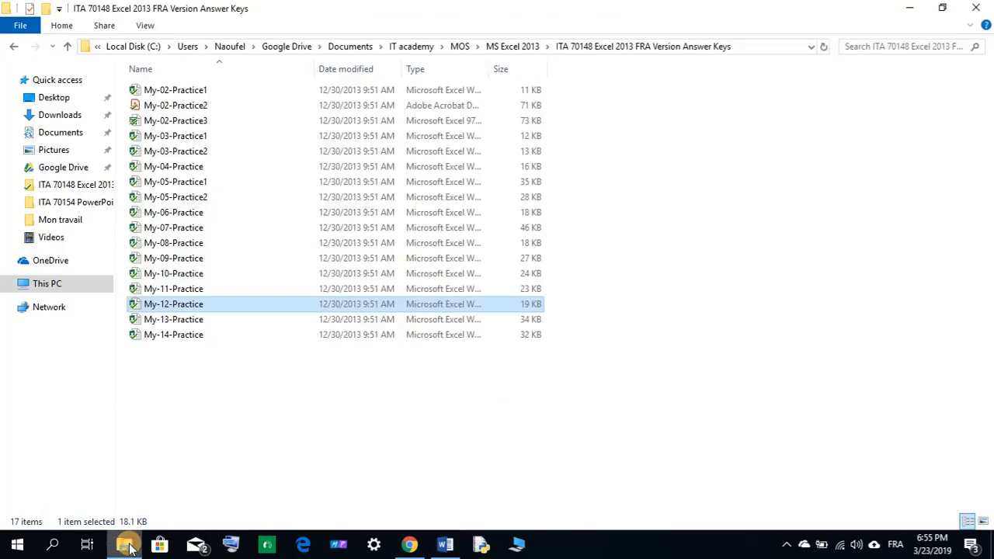
Open the ITA-70148-12-Practice workbook from the ITA 70148 Excel 2013 FRA Version Student Files folder.
{"action": "left_click", "coordinate": [123, 543]}
{"action": "left_click", "coordinate": [66, 47]}
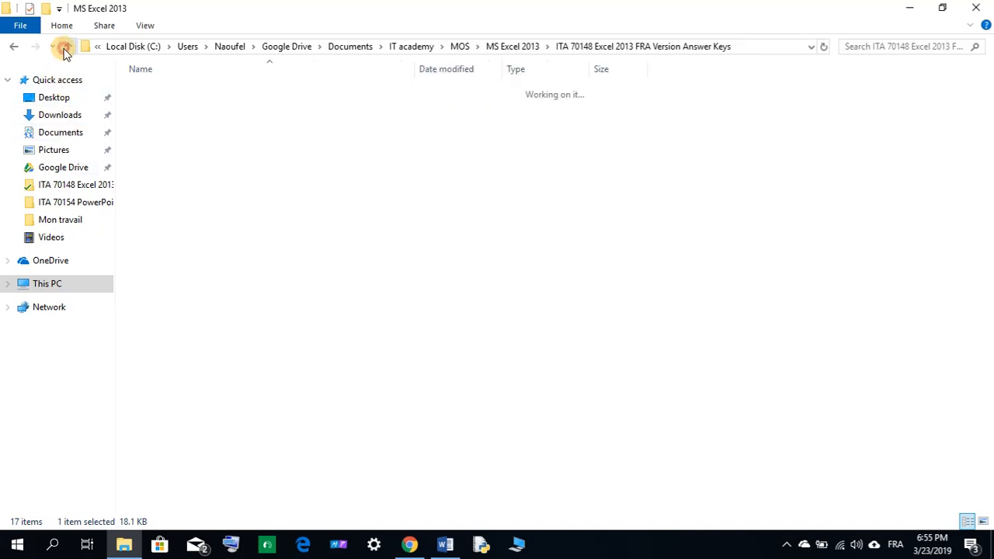
{"action": "left_click", "coordinate": [231, 123]}
{"action": "double_click", "coordinate": [231, 123]}
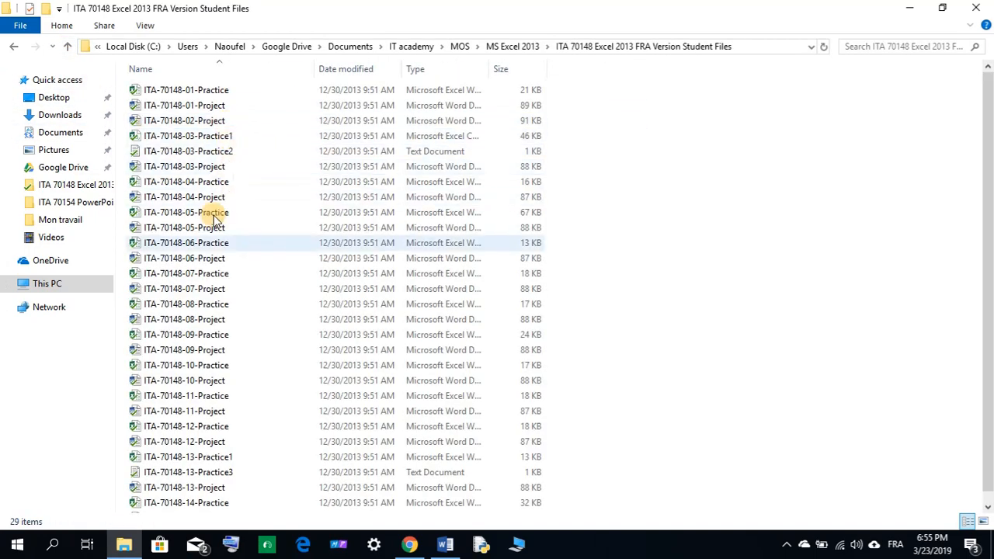
{"action": "left_click", "coordinate": [192, 431]}
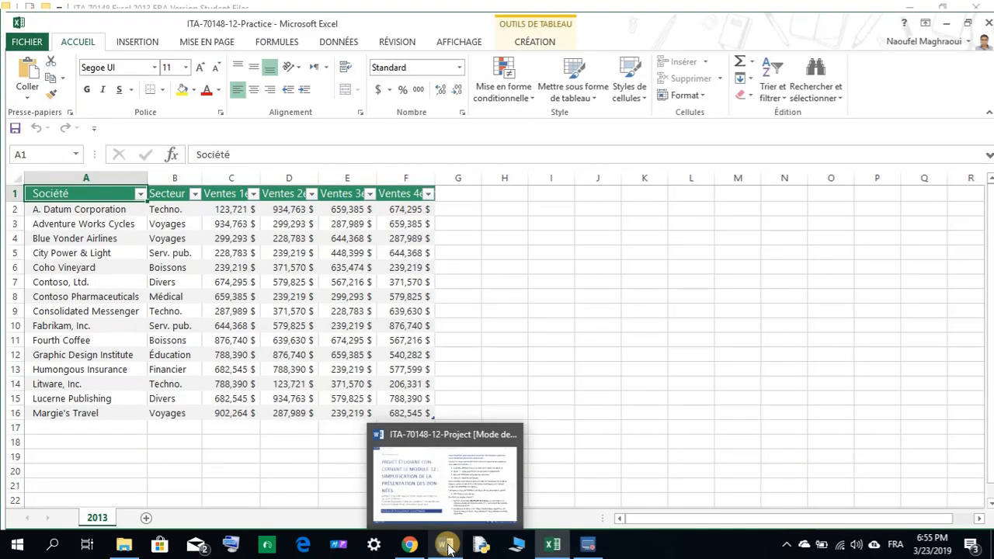
Consult instruction 2 of the Word project document and select the range C2:F2 on the 2013 sheet in Excel.
{"action": "left_click", "coordinate": [448, 548]}
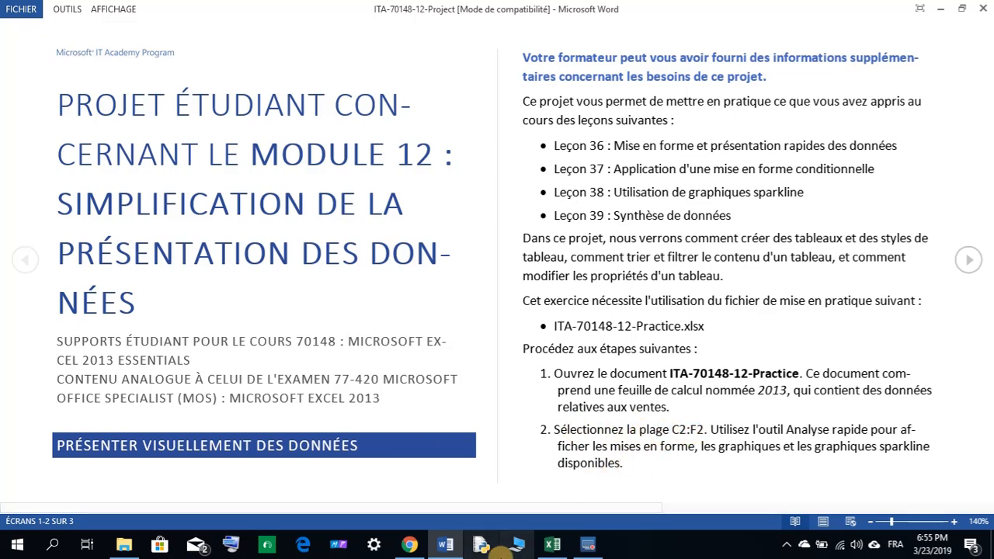
{"action": "left_click", "coordinate": [552, 545]}
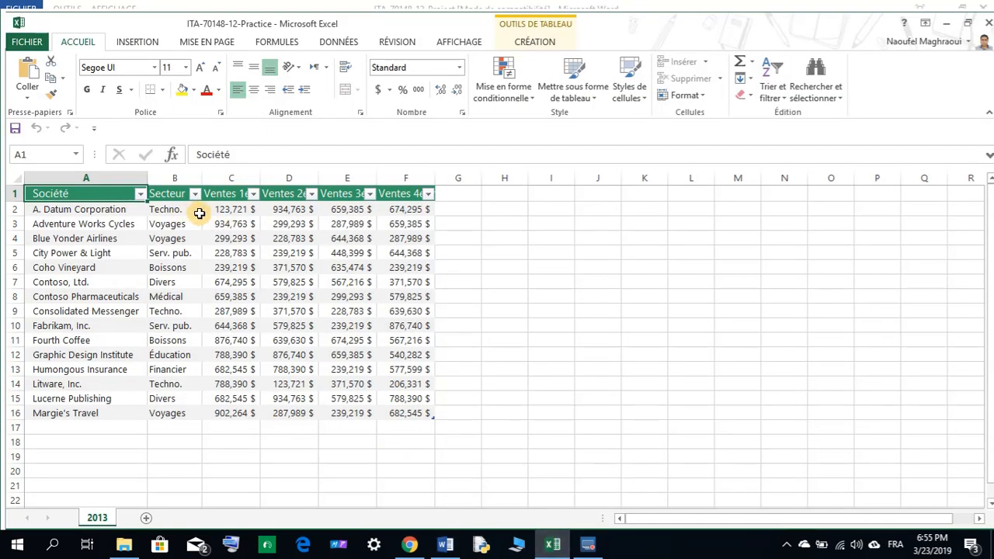
{"action": "left_click_drag", "start_coordinate": [211, 211], "coordinate": [404, 210]}
{"action": "left_click", "coordinate": [445, 546]}
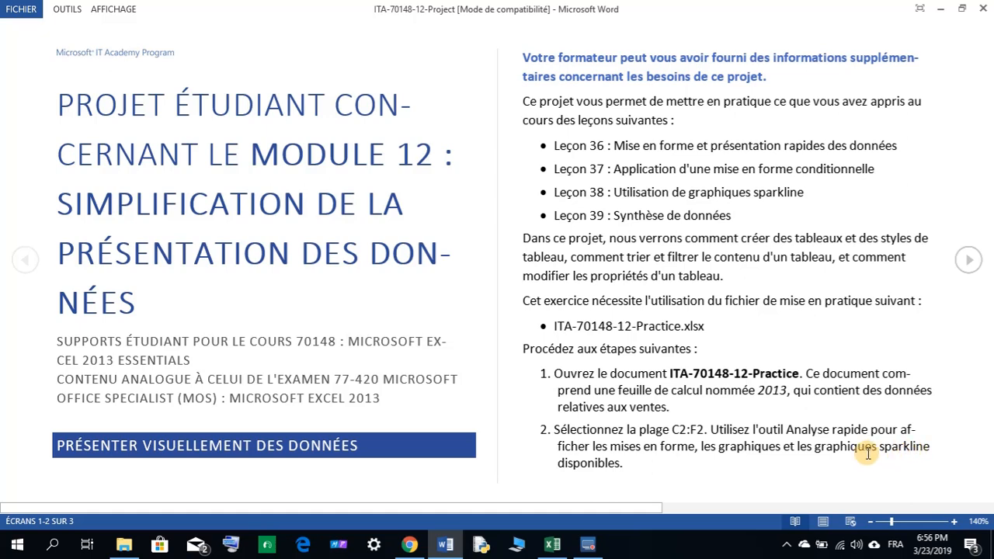
{"action": "left_click", "coordinate": [556, 543]}
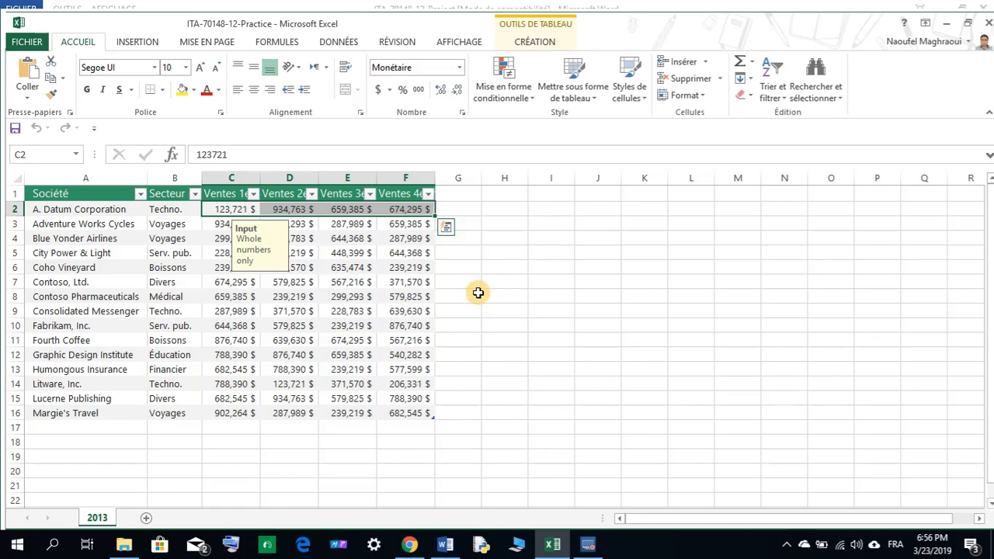
Review the Quick Analysis options for C2:F2: formatting, charts, totals, tables and sparklines.
{"action": "left_click", "coordinate": [446, 229]}
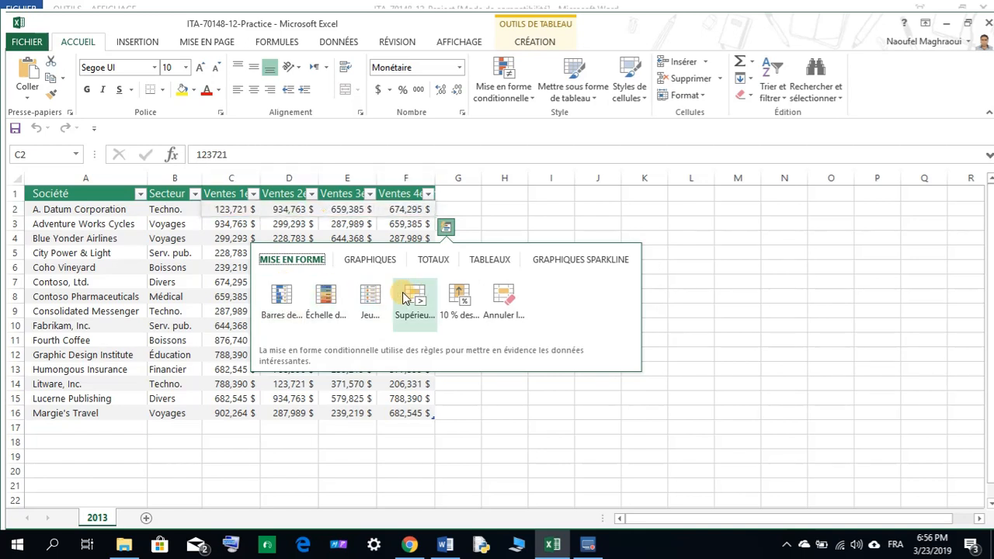
{"action": "left_click", "coordinate": [371, 260]}
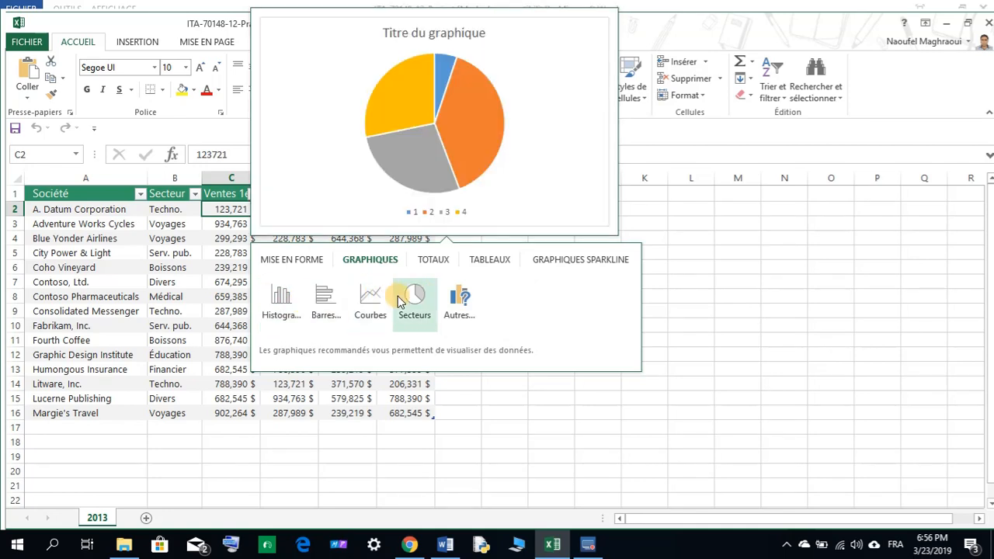
{"action": "left_click", "coordinate": [434, 260]}
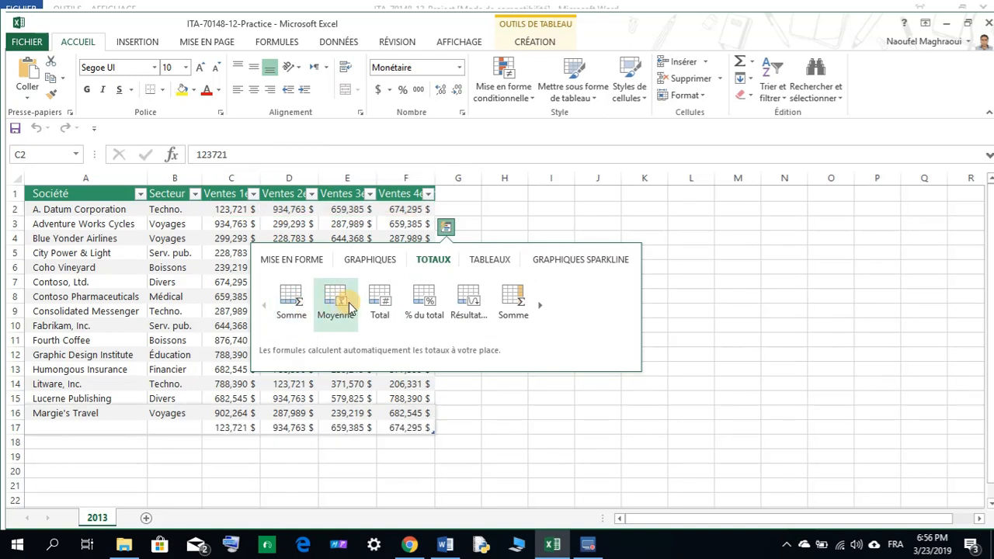
{"action": "left_click", "coordinate": [487, 260]}
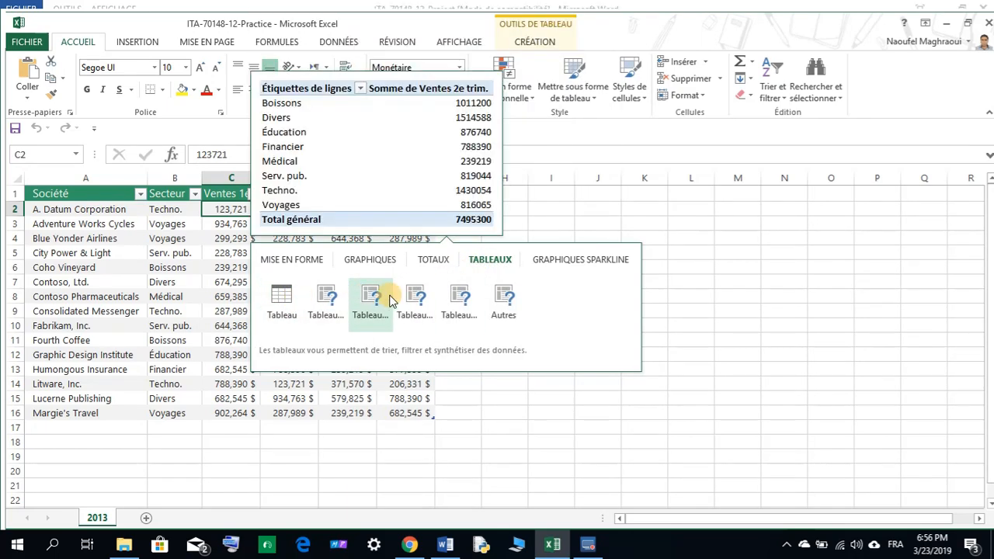
{"action": "left_click", "coordinate": [564, 262]}
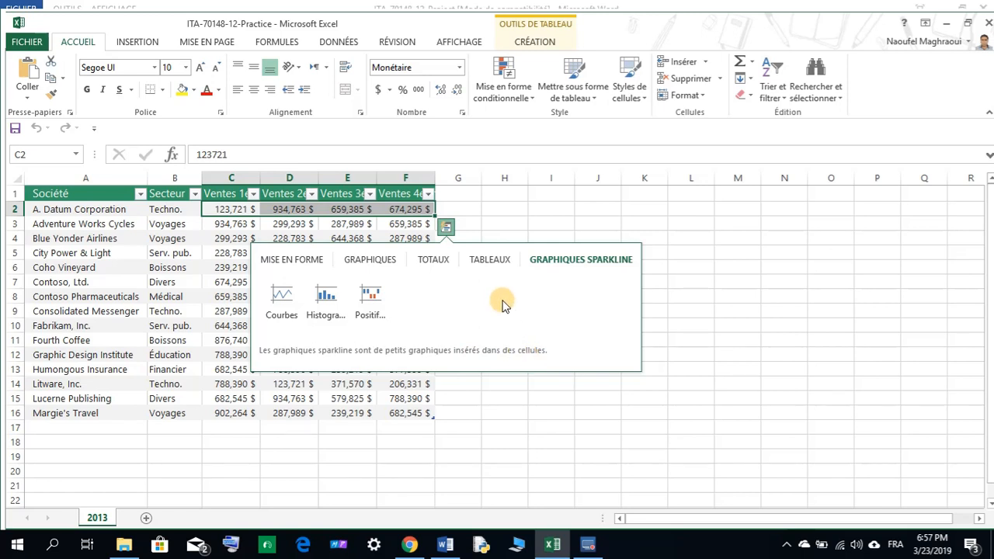
{"action": "left_click", "coordinate": [486, 261]}
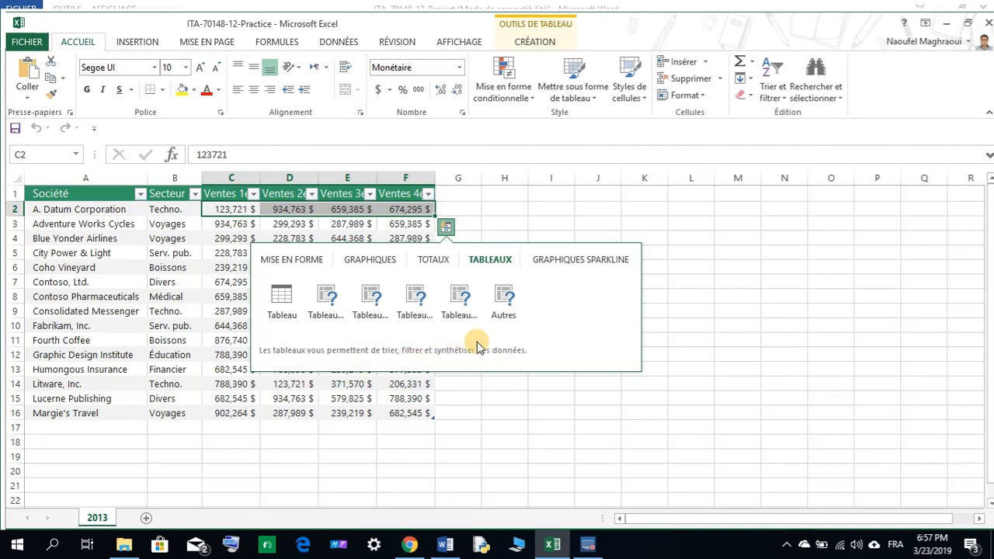
{"action": "left_click", "coordinate": [432, 260]}
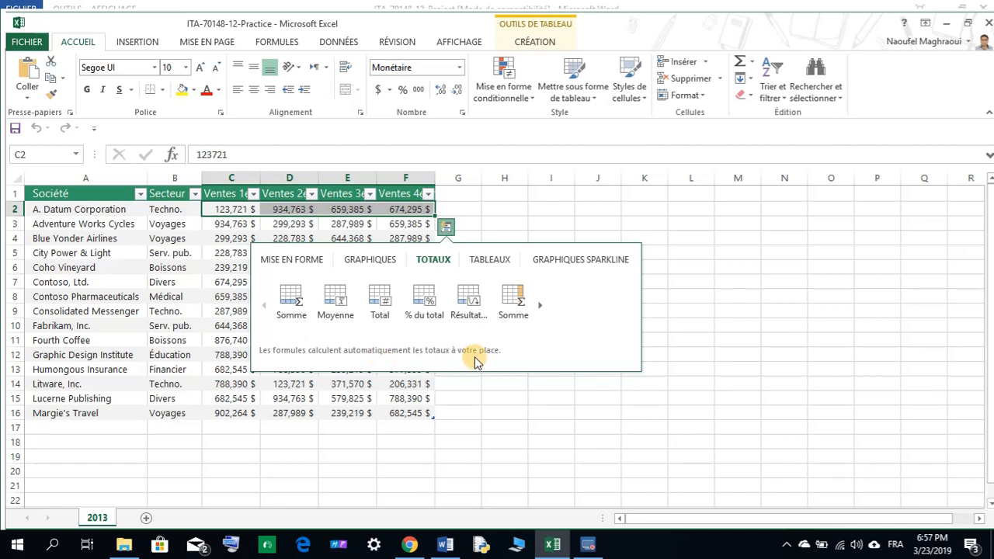
{"action": "left_click", "coordinate": [379, 263]}
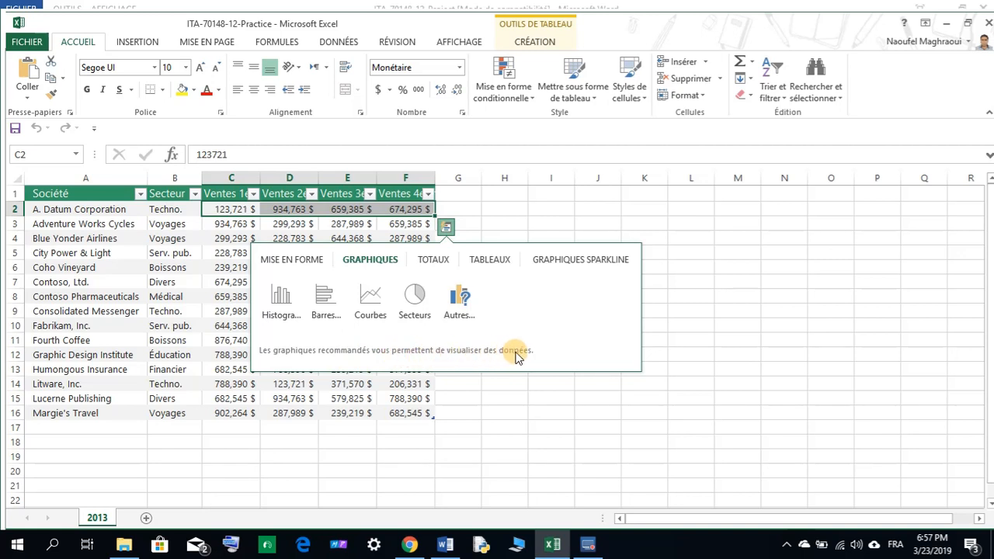
{"action": "left_click", "coordinate": [284, 260]}
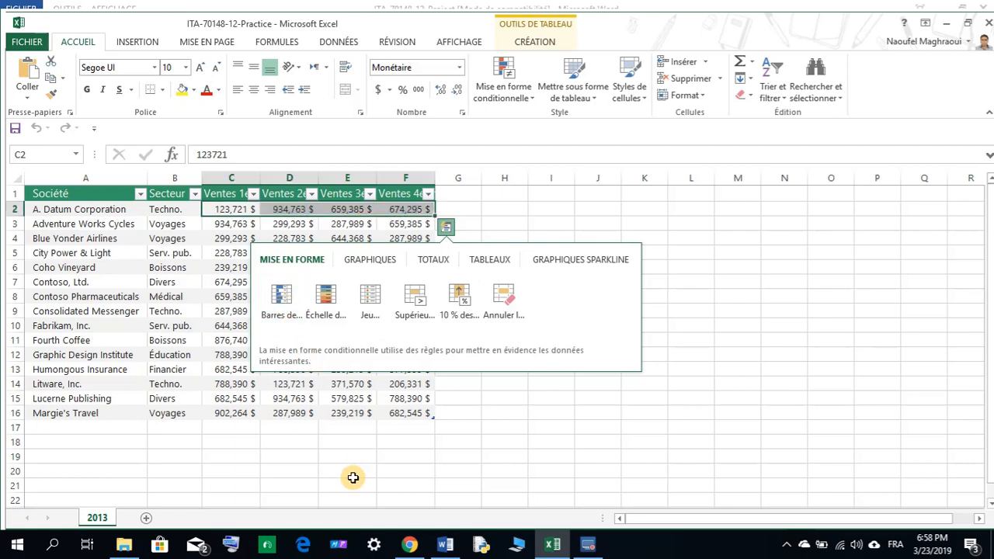
Switch to the Word project document and read instruction 2 and the remaining instructions 3 to 10.
{"action": "left_click", "coordinate": [443, 545]}
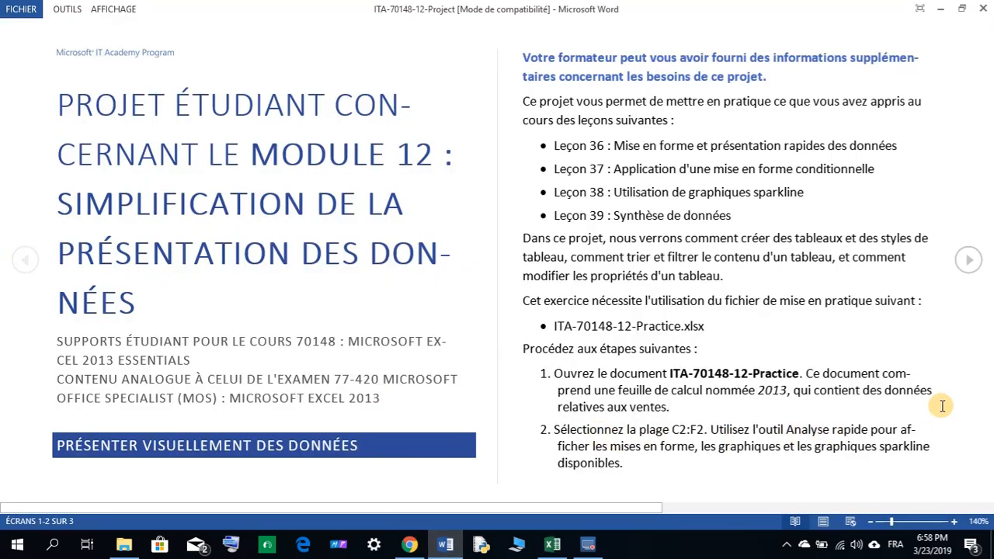
{"action": "left_click", "coordinate": [966, 259]}
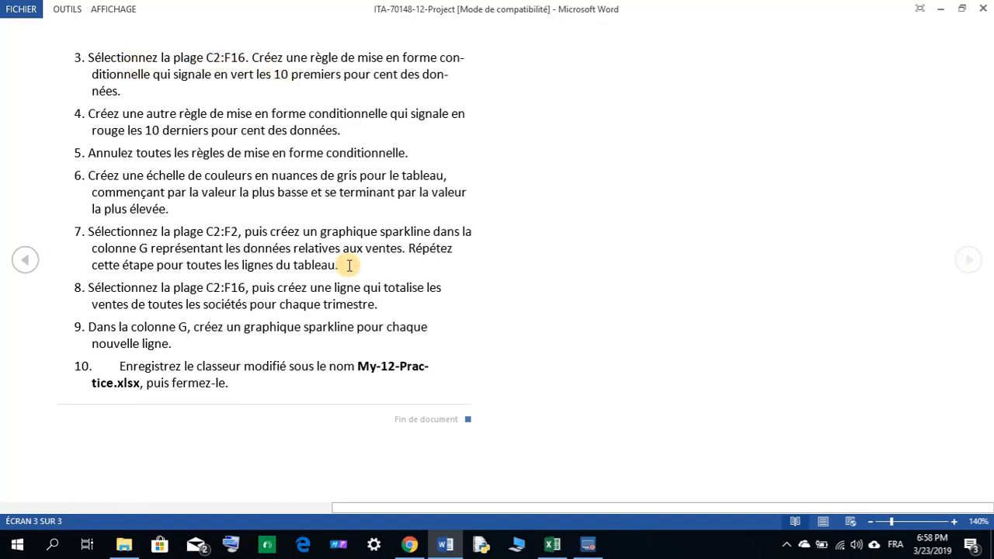
{"action": "mouse_move", "coordinate": [549, 546]}
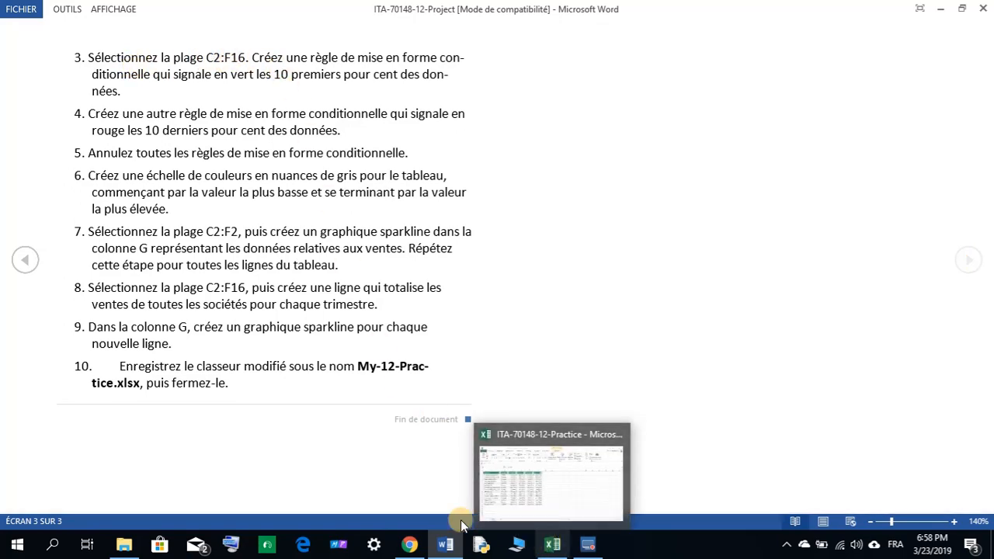
{"action": "left_click", "coordinate": [24, 259]}
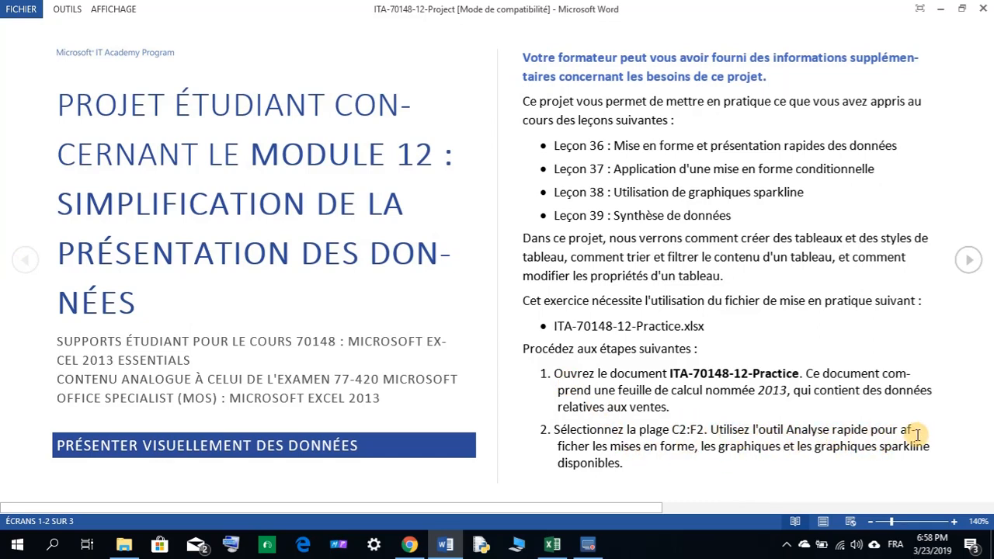
{"action": "left_click", "coordinate": [963, 262]}
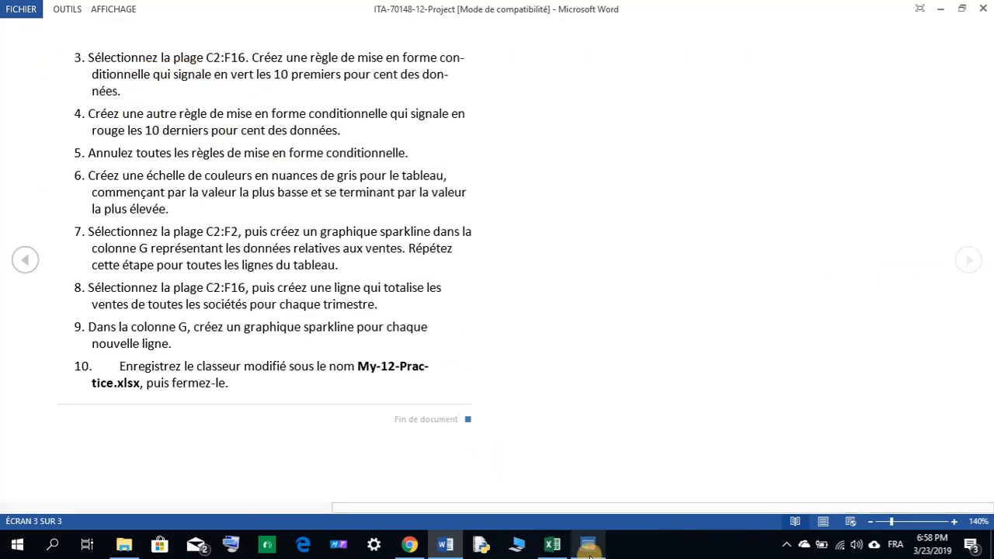
In Excel, highlight the top 10 % of values in C2:F16 with Quick Analysis conditional formatting, following instruction 3 in Word.
{"action": "left_click", "coordinate": [553, 544]}
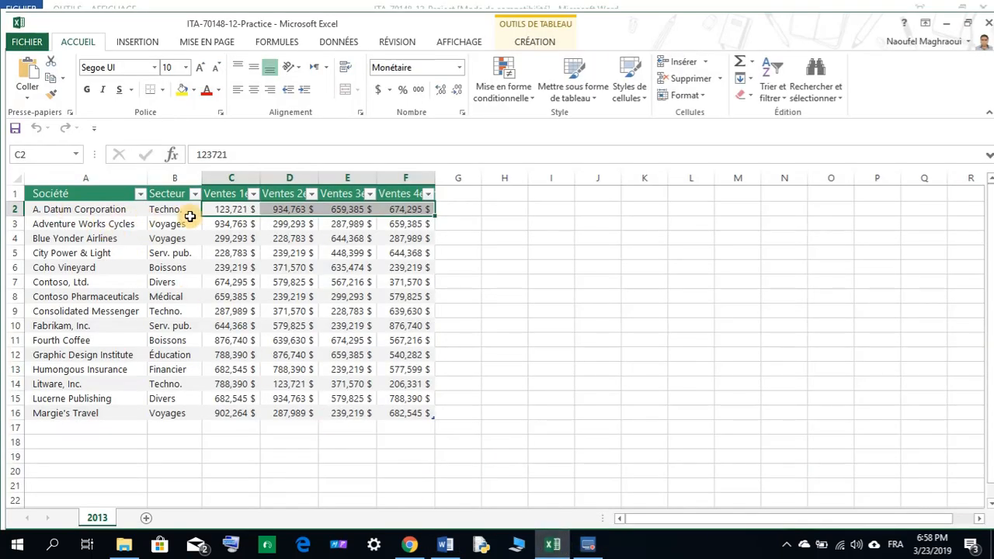
{"action": "left_click_drag", "start_coordinate": [213, 211], "coordinate": [400, 410]}
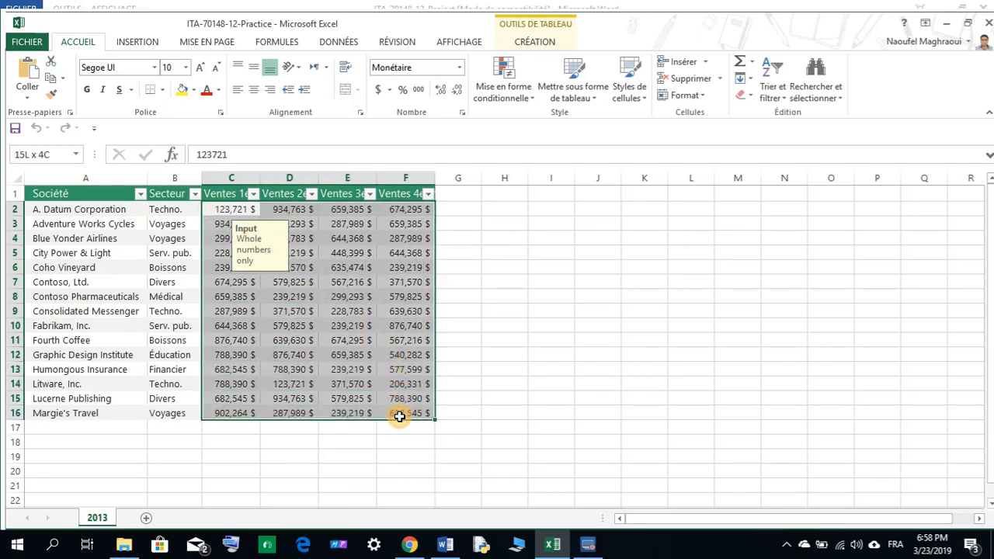
{"action": "left_click", "coordinate": [445, 544]}
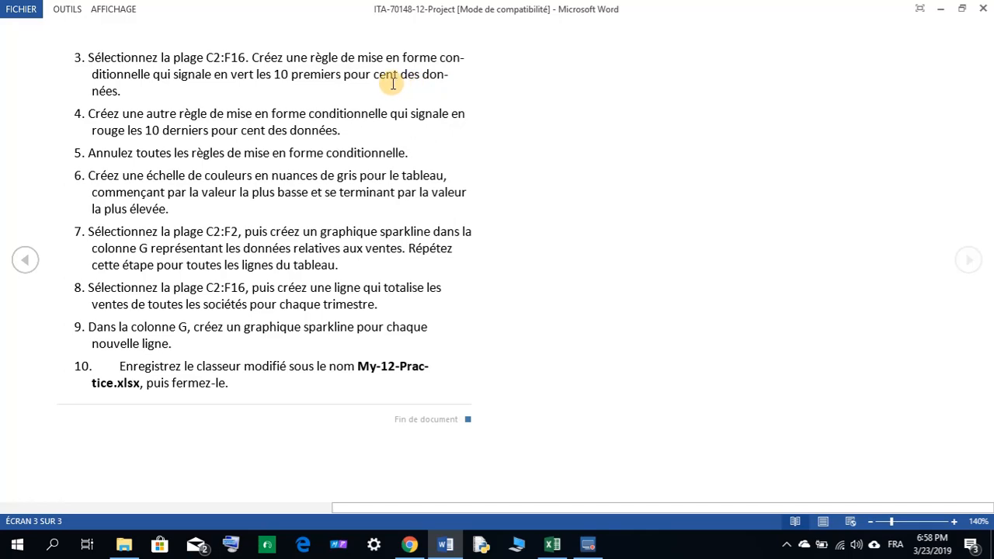
{"action": "left_click", "coordinate": [445, 546]}
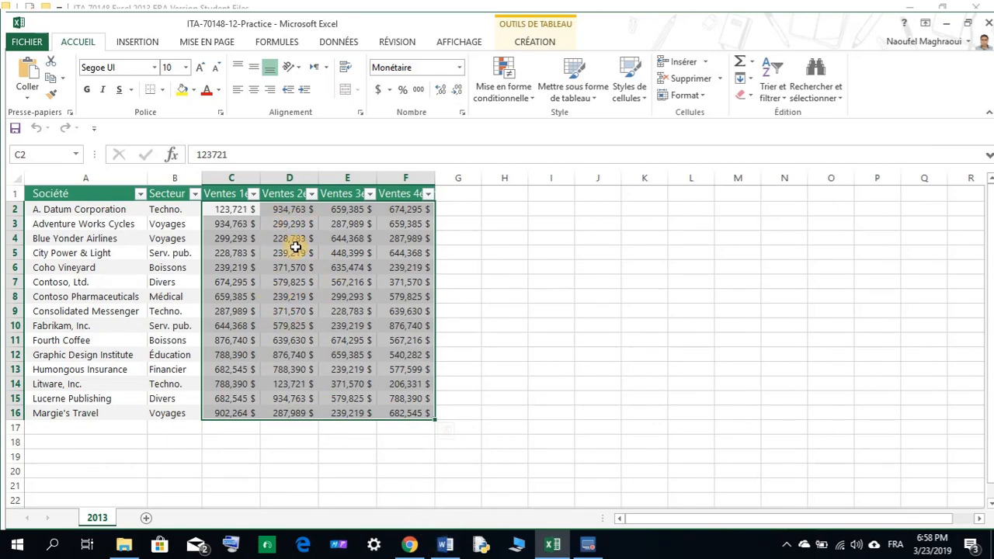
{"action": "left_click", "coordinate": [448, 547]}
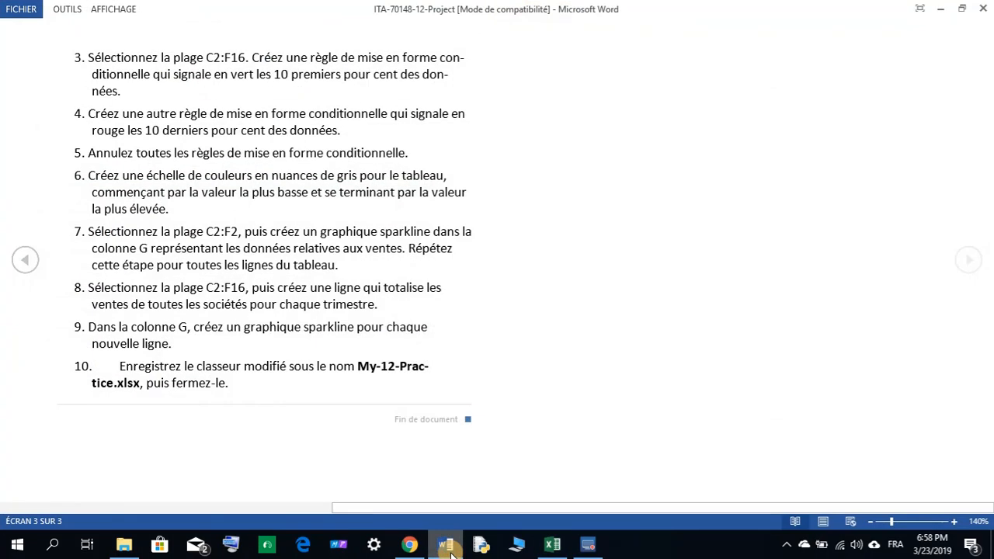
{"action": "left_click", "coordinate": [449, 548]}
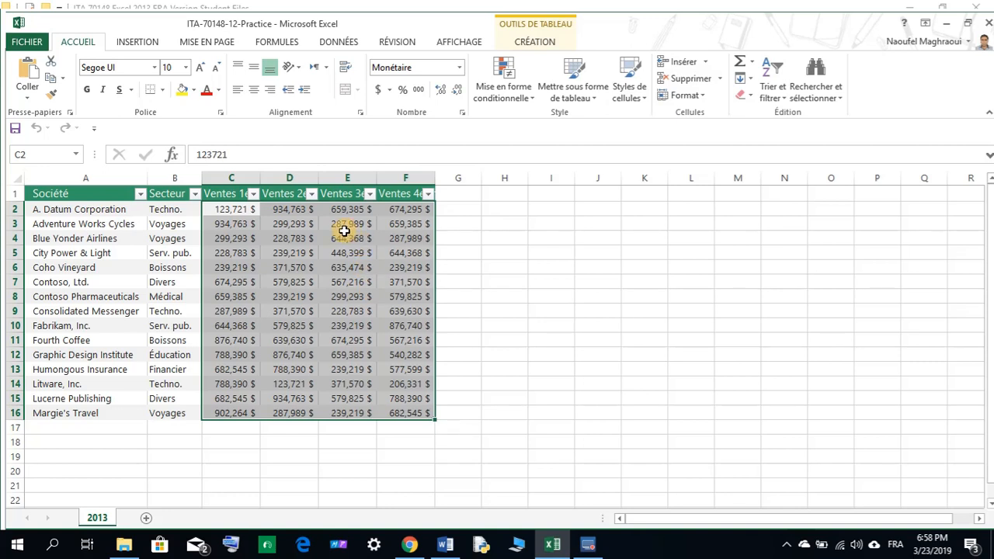
{"action": "left_click", "coordinate": [447, 432]}
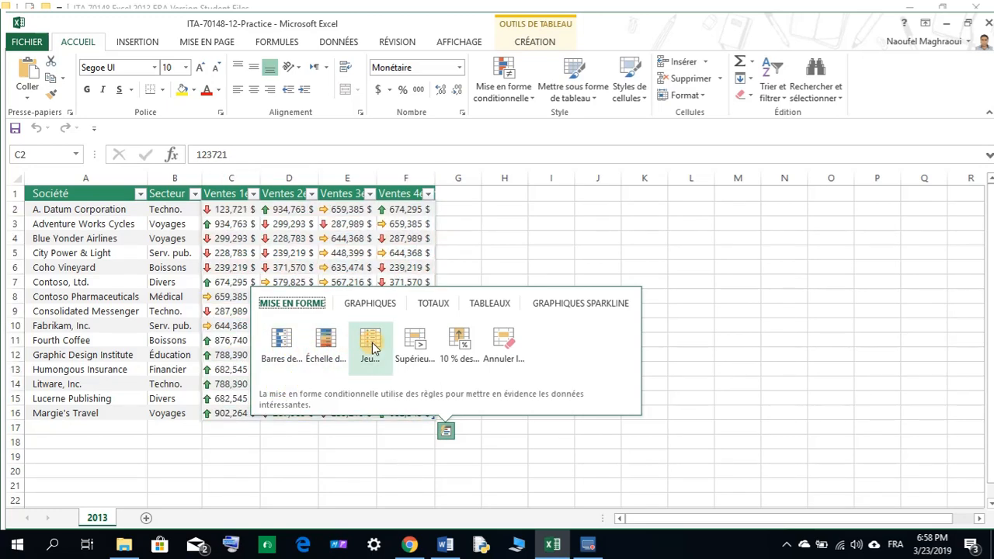
{"action": "left_click", "coordinate": [461, 347]}
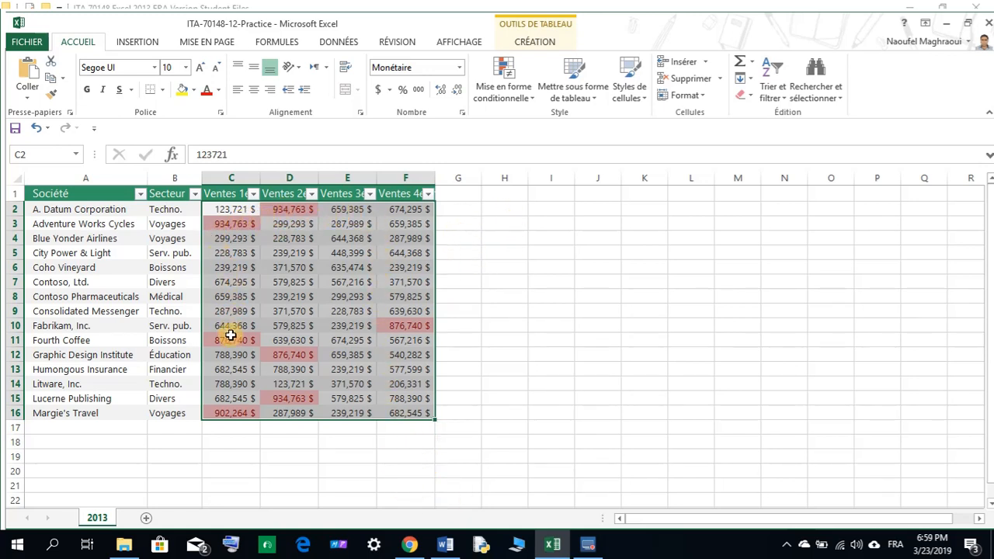
Examine which sales values in the table are highlighted by the top 10 % rule.
{"action": "left_click", "coordinate": [297, 260]}
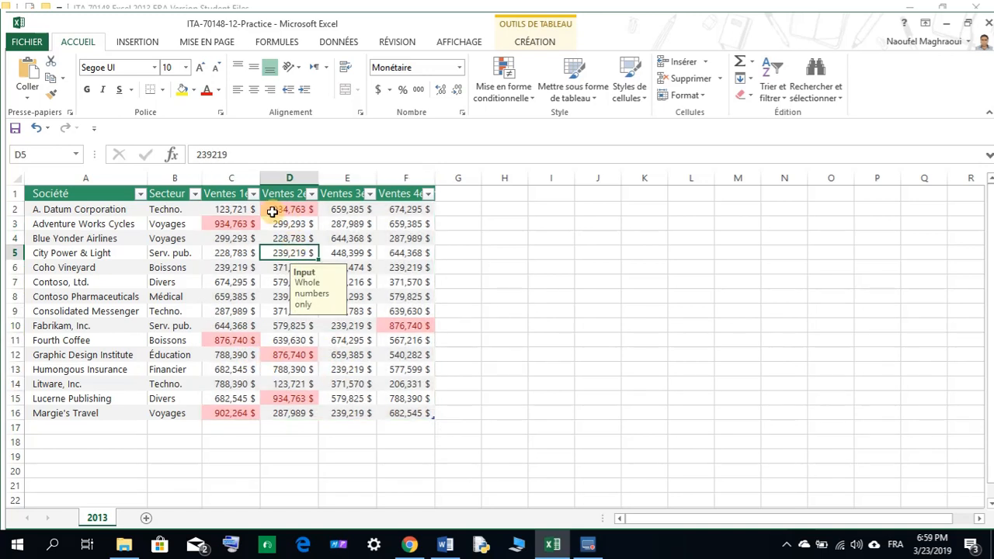
{"action": "left_click", "coordinate": [248, 223]}
{"action": "left_click", "coordinate": [302, 208]}
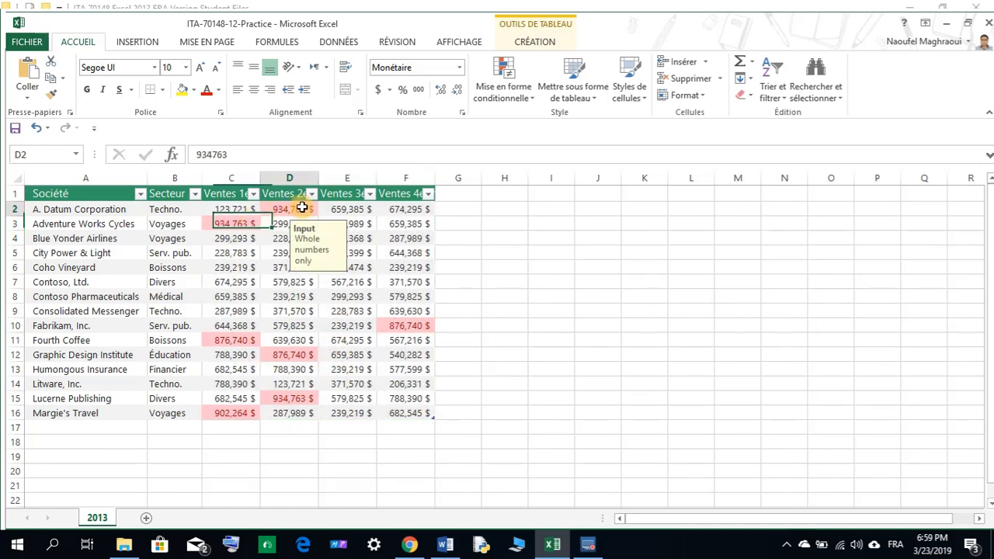
{"action": "left_click", "coordinate": [244, 342]}
{"action": "left_click", "coordinate": [299, 354]}
{"action": "left_click", "coordinate": [419, 325]}
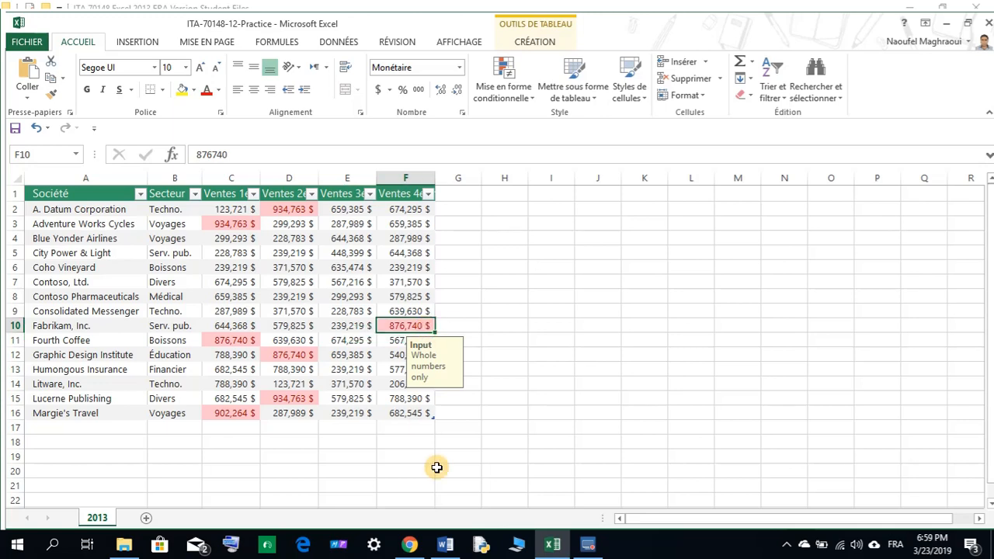
Recheck instruction 3 in Word, then in Excel open the top 10 % conditional formatting rule on C2:F16 for editing, keeping "premiers".
{"action": "left_click", "coordinate": [458, 543]}
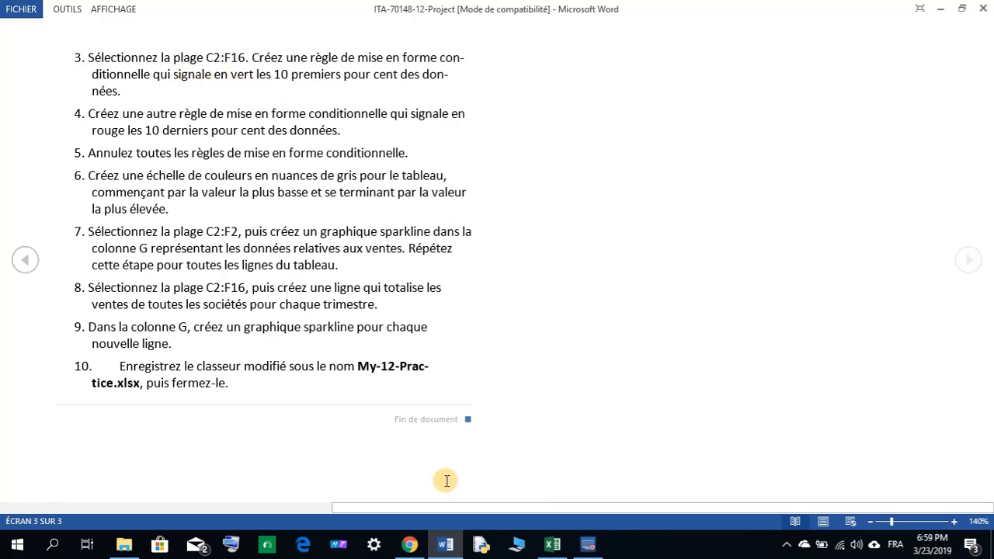
{"action": "left_click", "coordinate": [553, 545]}
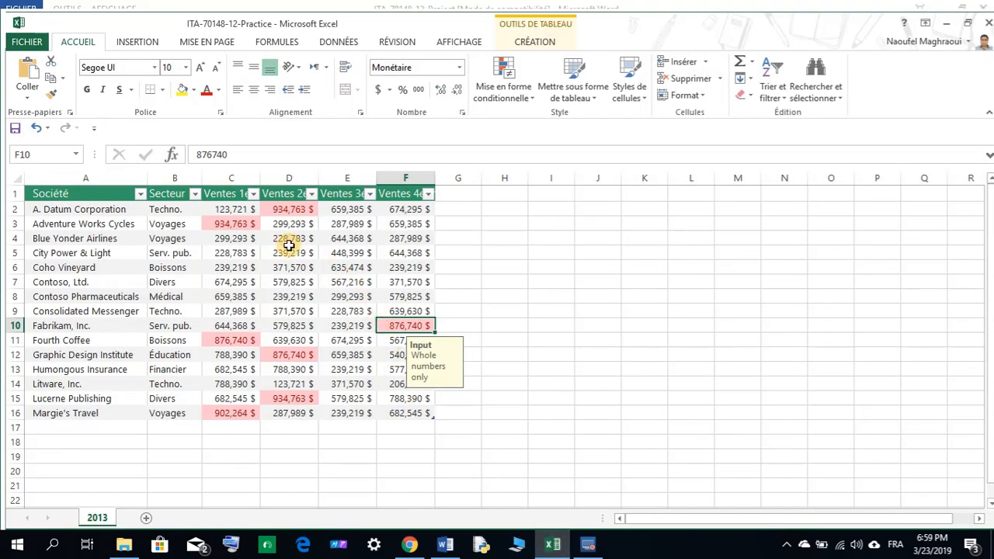
{"action": "left_click_drag", "start_coordinate": [235, 210], "coordinate": [399, 413]}
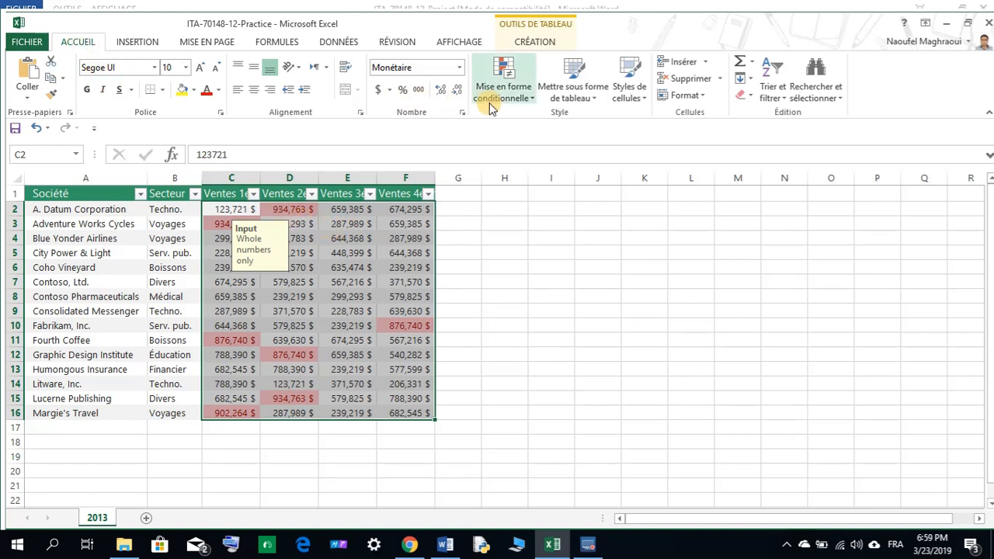
{"action": "left_click", "coordinate": [509, 95]}
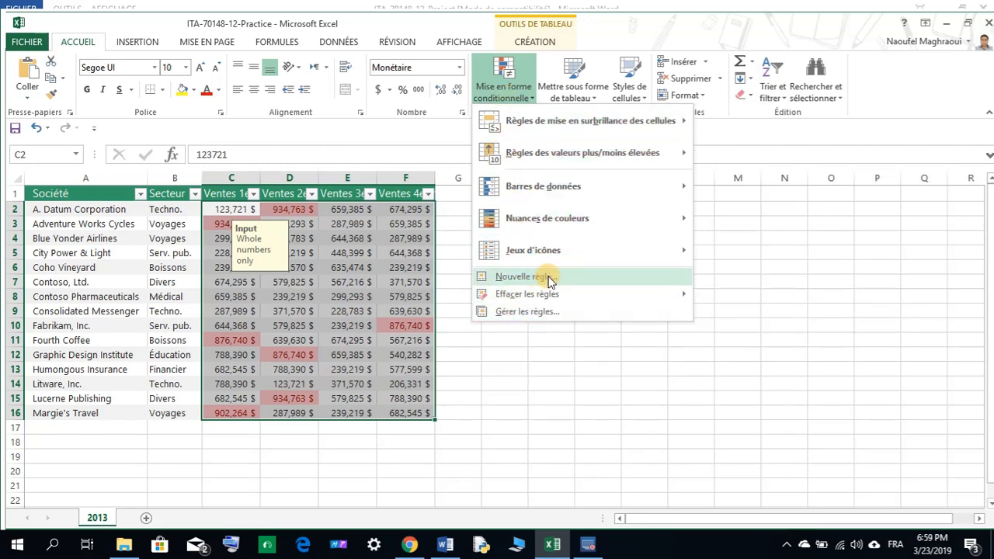
{"action": "left_click", "coordinate": [549, 313]}
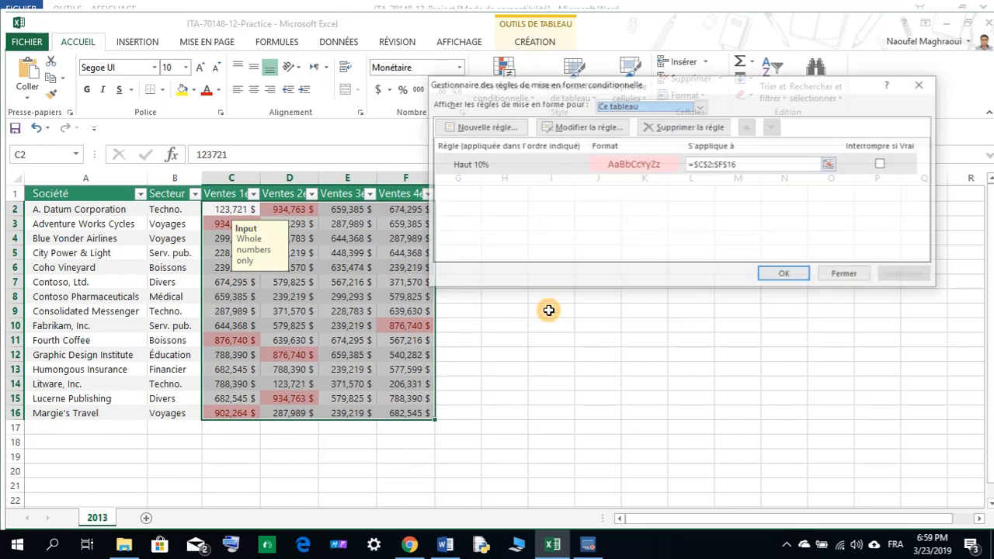
{"action": "left_click", "coordinate": [518, 167]}
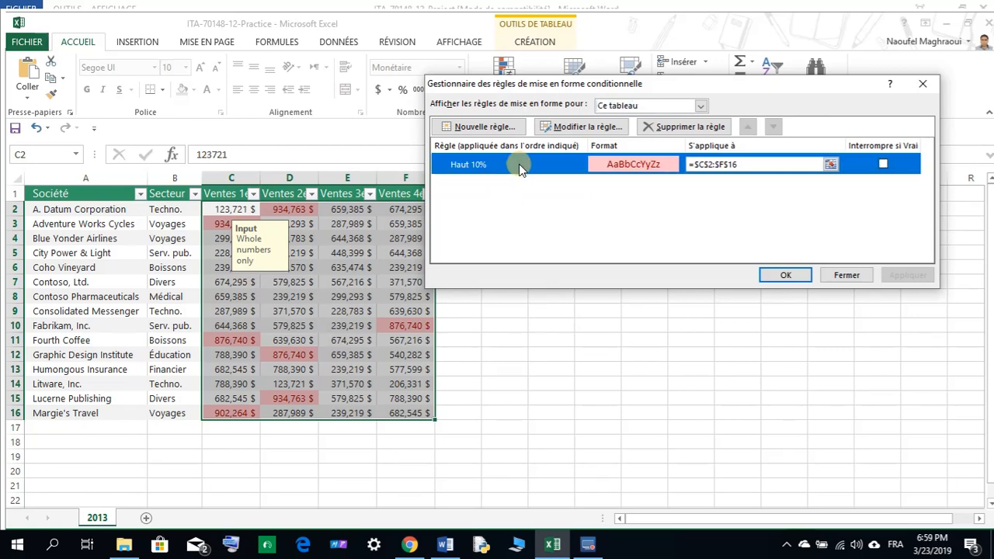
{"action": "mouse_move", "coordinate": [488, 88]}
{"action": "left_mouse_down"}
{"action": "mouse_move", "coordinate": [571, 99]}
{"action": "mouse_move", "coordinate": [484, 78]}
{"action": "left_mouse_up"}
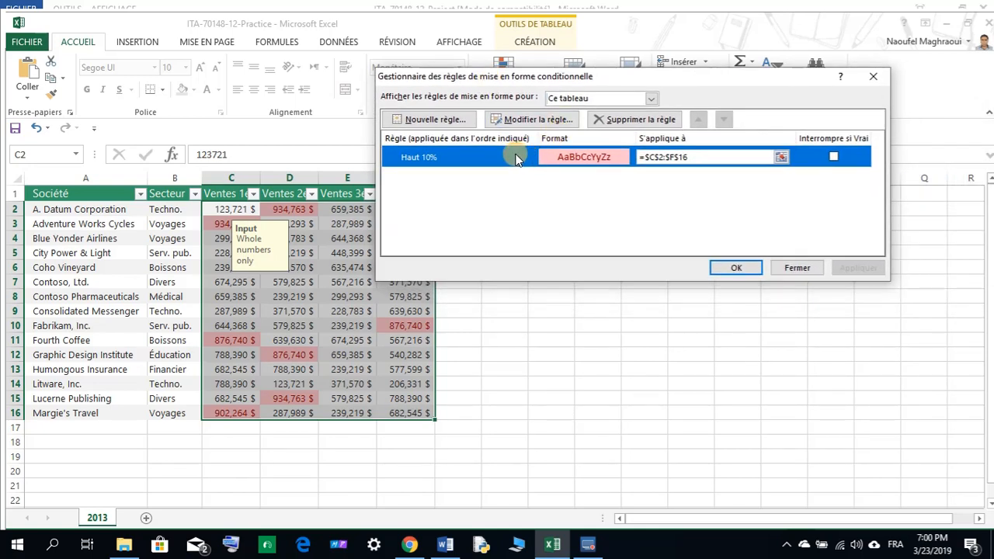
{"action": "left_click", "coordinate": [536, 118]}
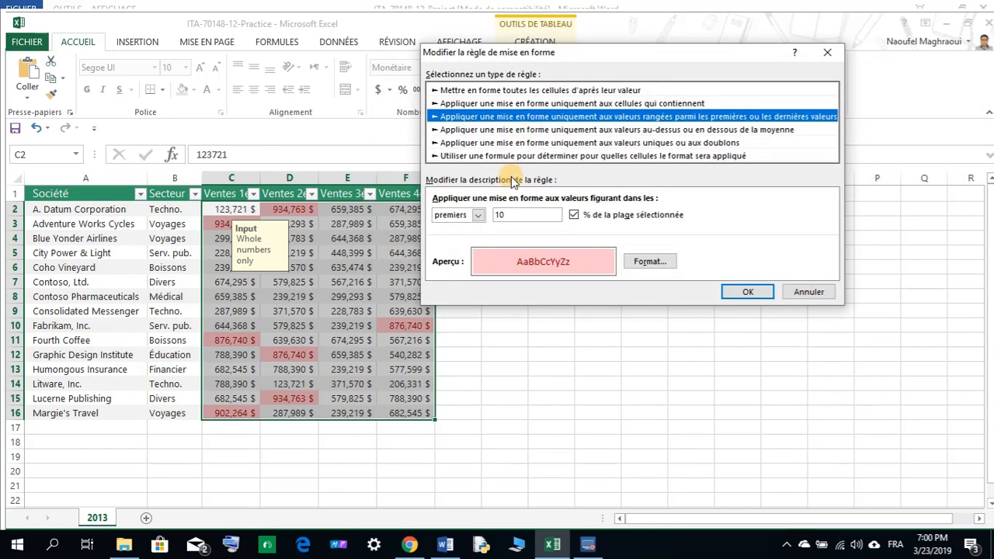
{"action": "left_click", "coordinate": [478, 215]}
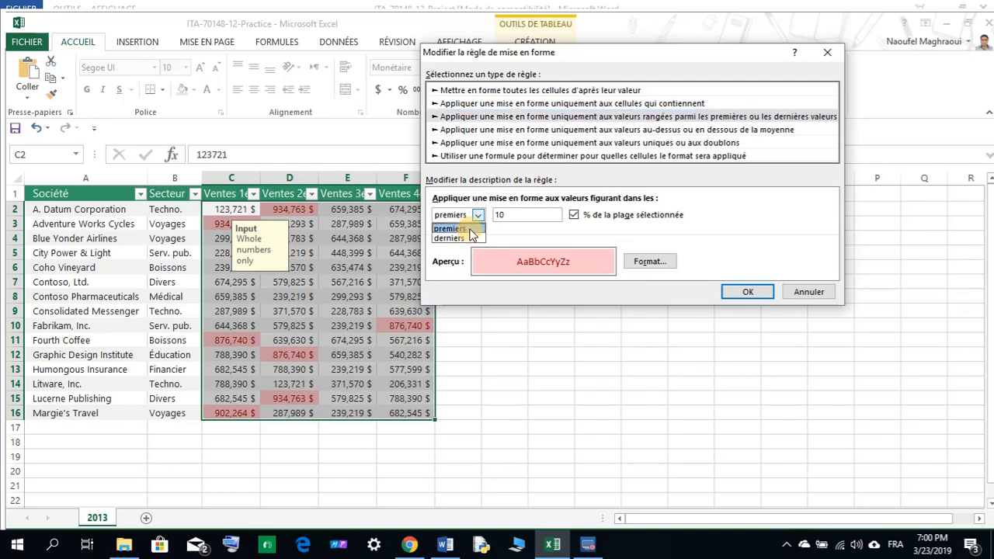
{"action": "left_click", "coordinate": [470, 229]}
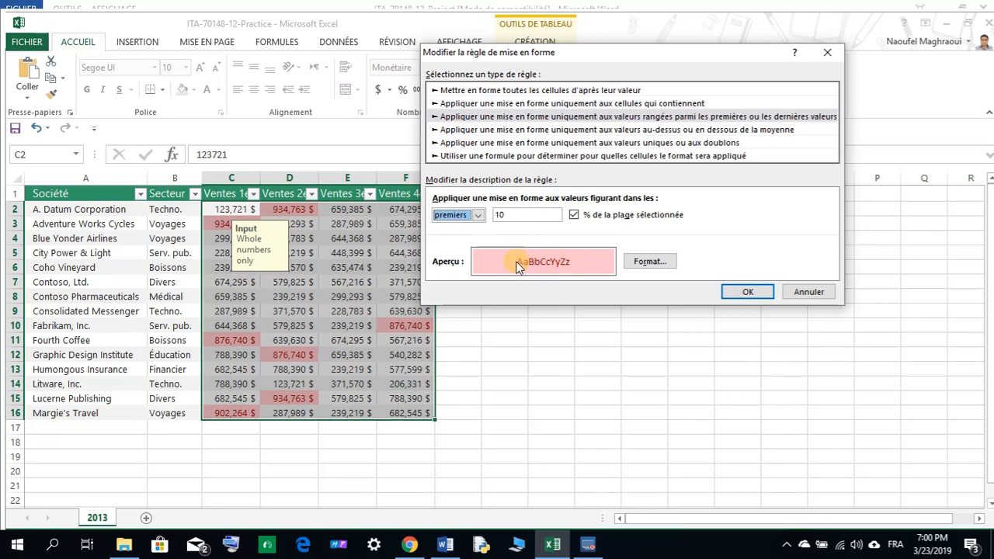
Set the top 10 % rule's format to a green font on a light green fill.
{"action": "left_click", "coordinate": [640, 262]}
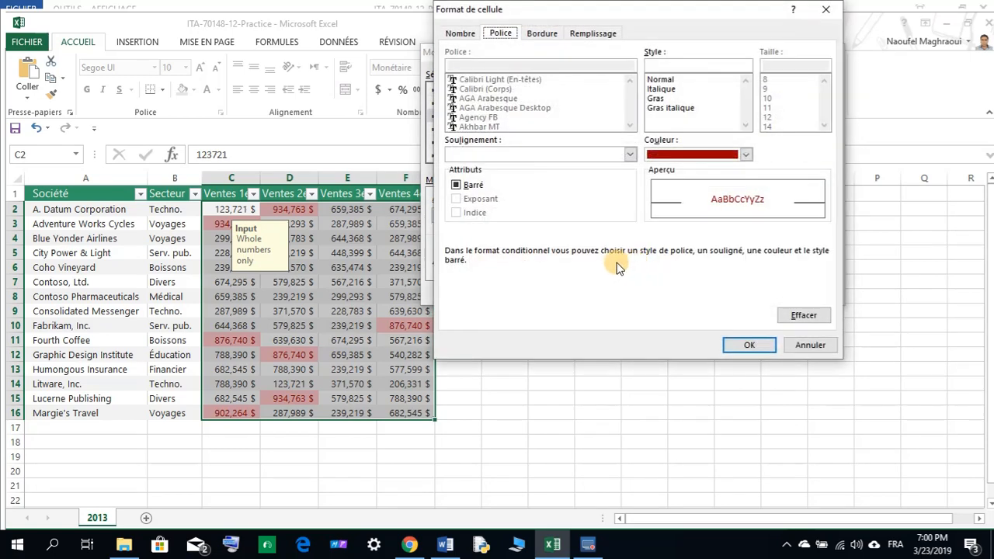
{"action": "left_click", "coordinate": [746, 155]}
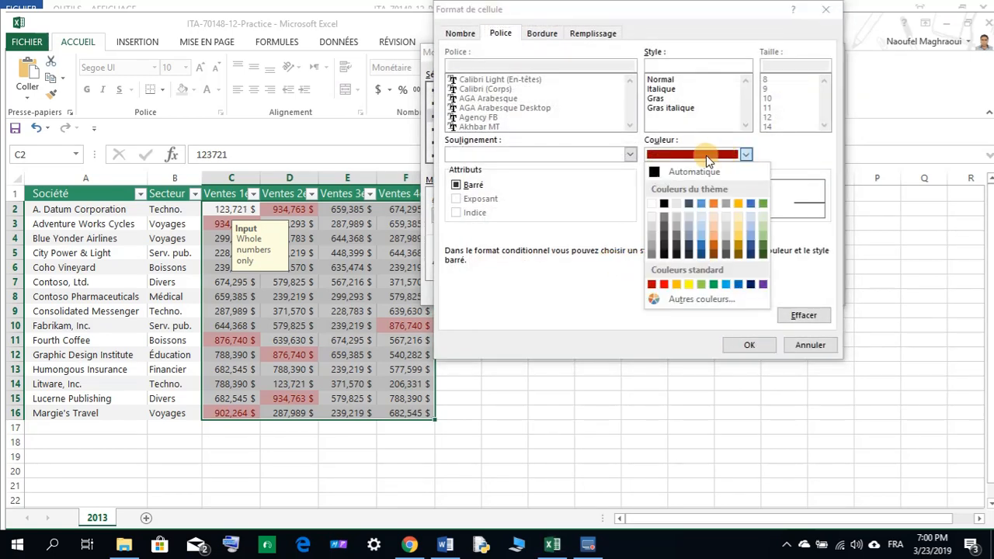
{"action": "left_click", "coordinate": [713, 285]}
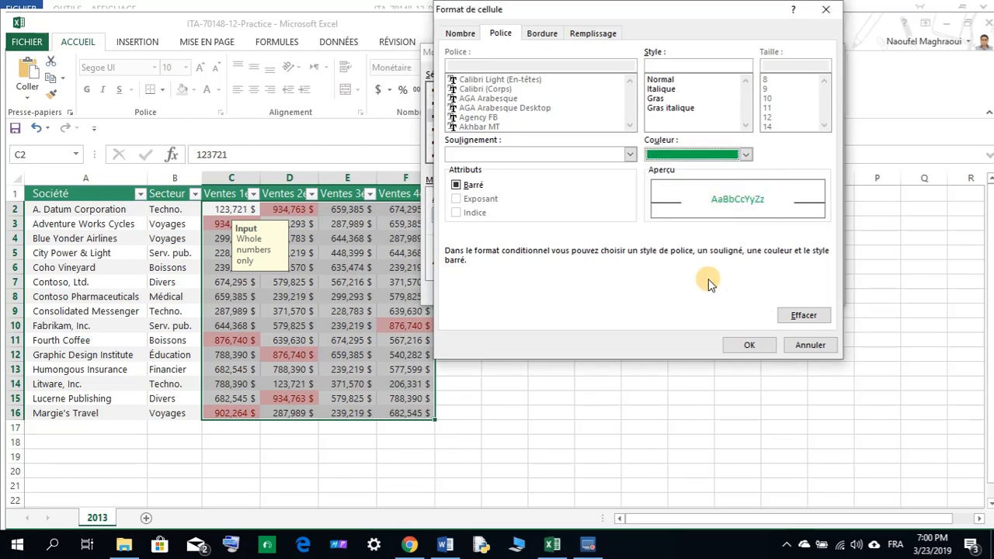
{"action": "left_click", "coordinate": [592, 33]}
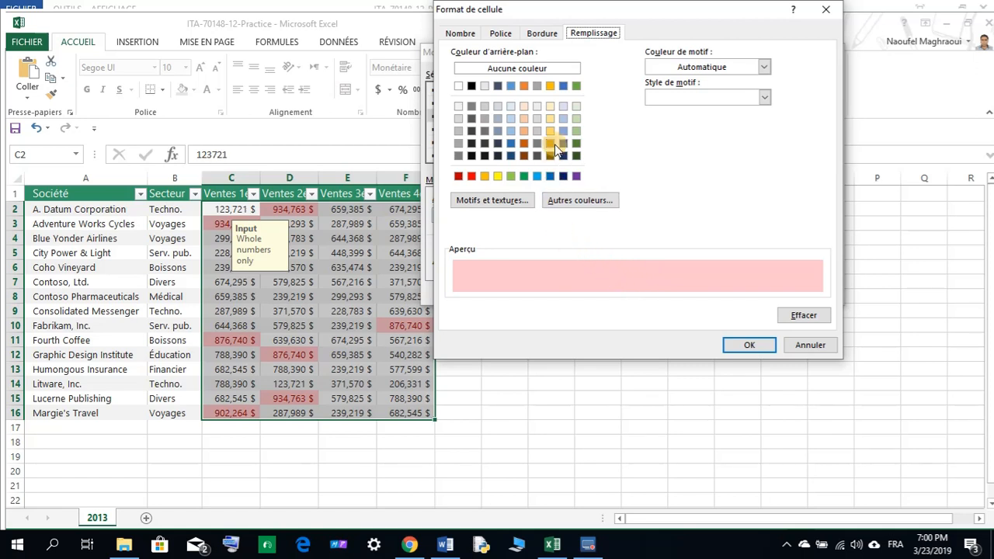
{"action": "left_click", "coordinate": [510, 176]}
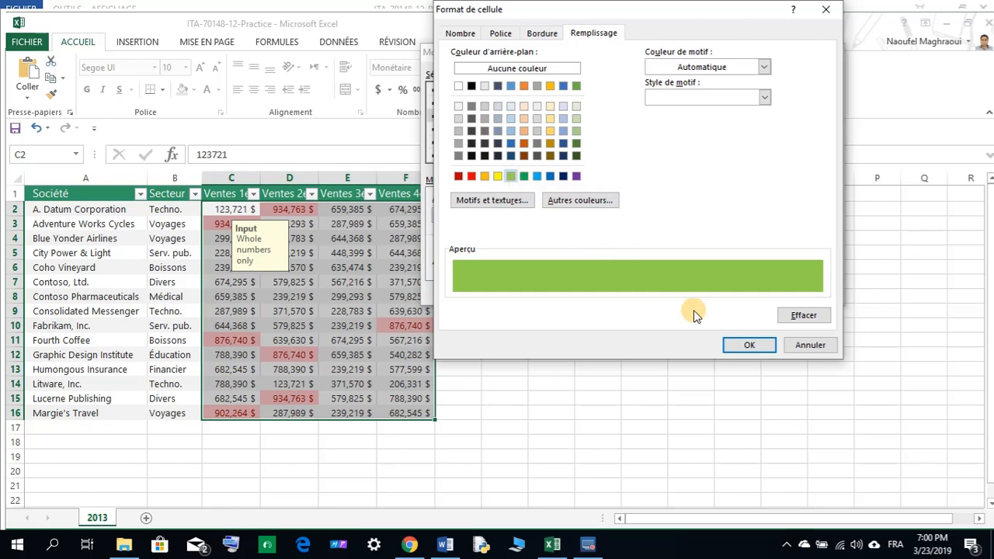
{"action": "left_click", "coordinate": [741, 345]}
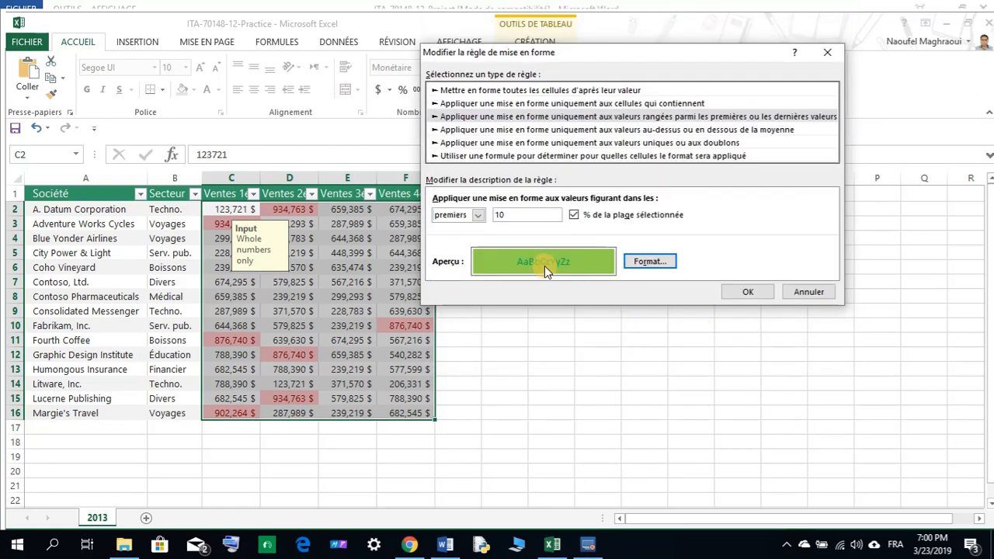
Save the edited top 10 % rule, apply it to C2:F16 and deselect the table.
{"action": "left_click", "coordinate": [748, 291]}
{"action": "left_click", "coordinate": [846, 267]}
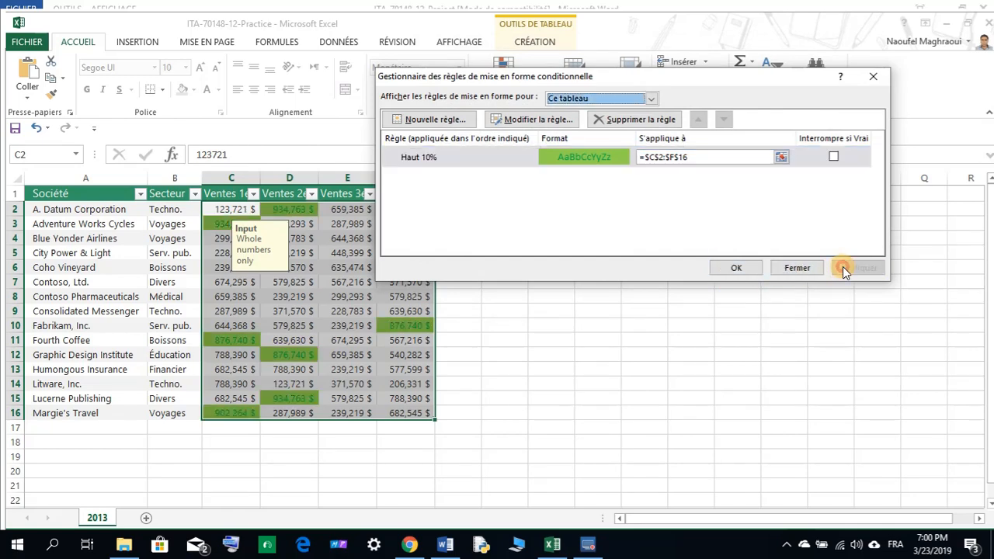
{"action": "left_click", "coordinate": [732, 268]}
{"action": "left_click", "coordinate": [535, 326]}
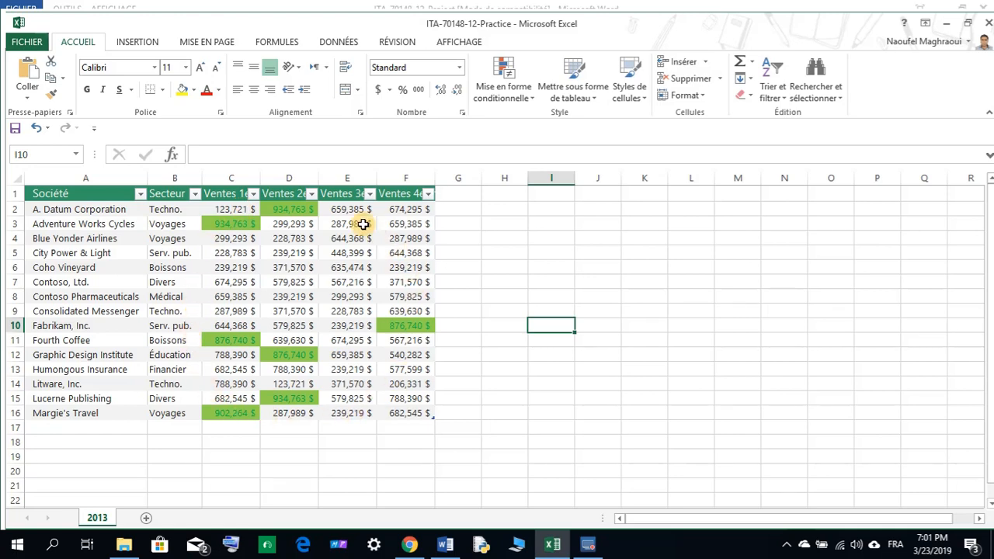
Read instruction 4 in Word, then in Excel start a new conditional formatting rule for C2:F16 from the rules manager.
{"action": "left_click", "coordinate": [441, 545]}
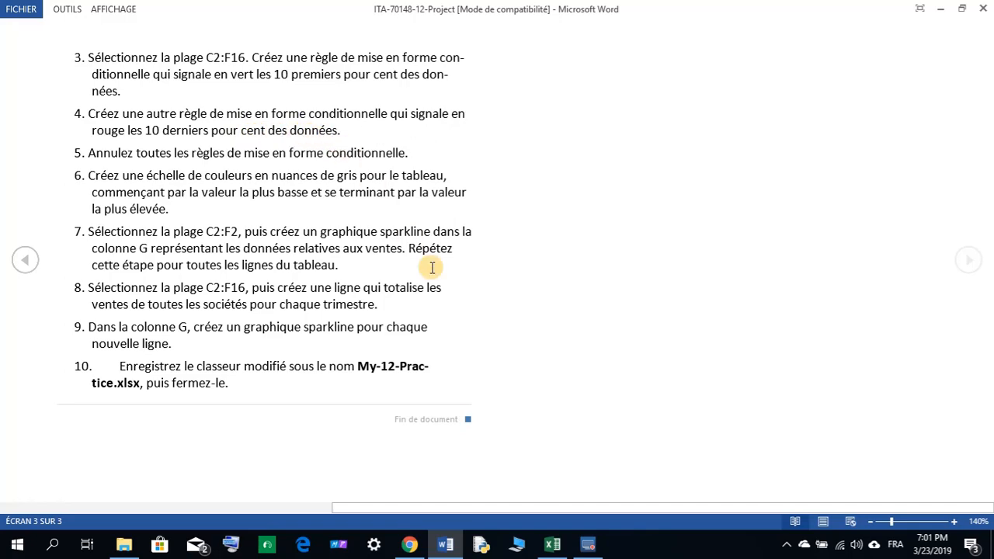
{"action": "left_click", "coordinate": [550, 545]}
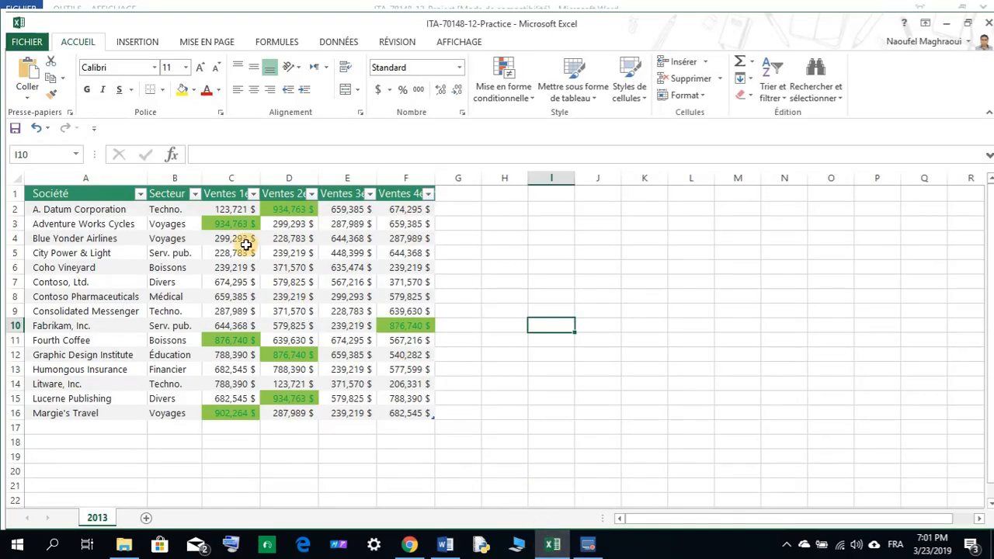
{"action": "left_click_drag", "start_coordinate": [233, 209], "coordinate": [406, 414]}
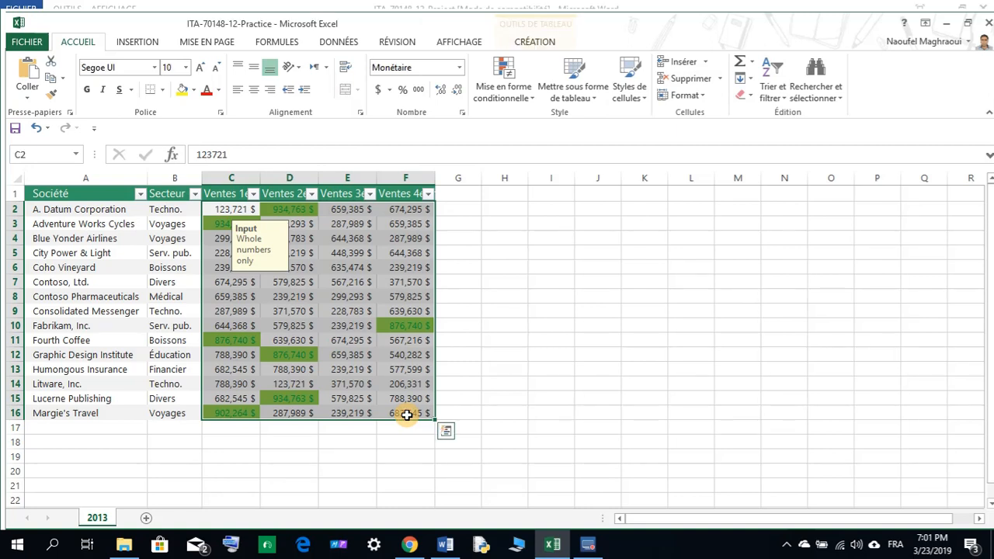
{"action": "left_click", "coordinate": [505, 101]}
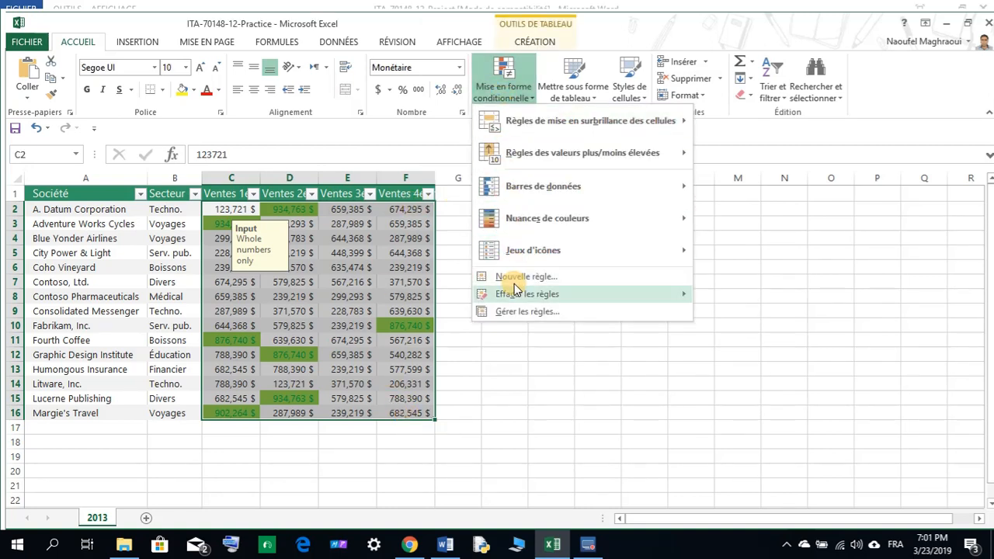
{"action": "mouse_move", "coordinate": [514, 249]}
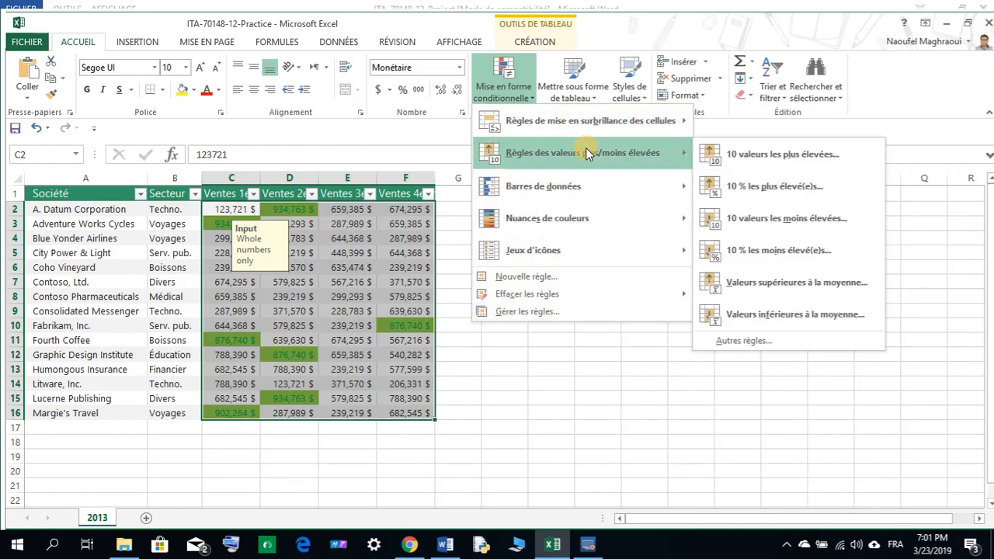
{"action": "mouse_move", "coordinate": [601, 149]}
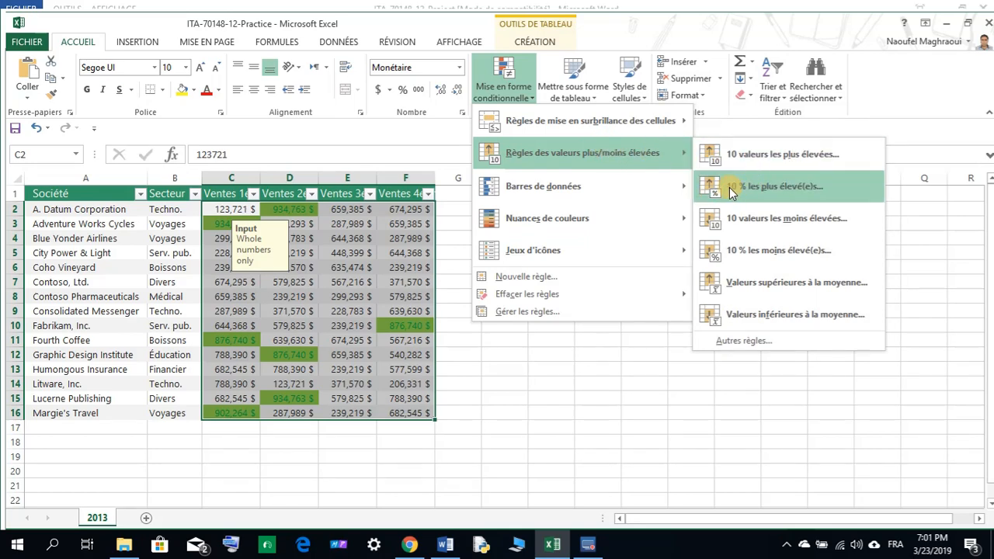
{"action": "left_click", "coordinate": [514, 313]}
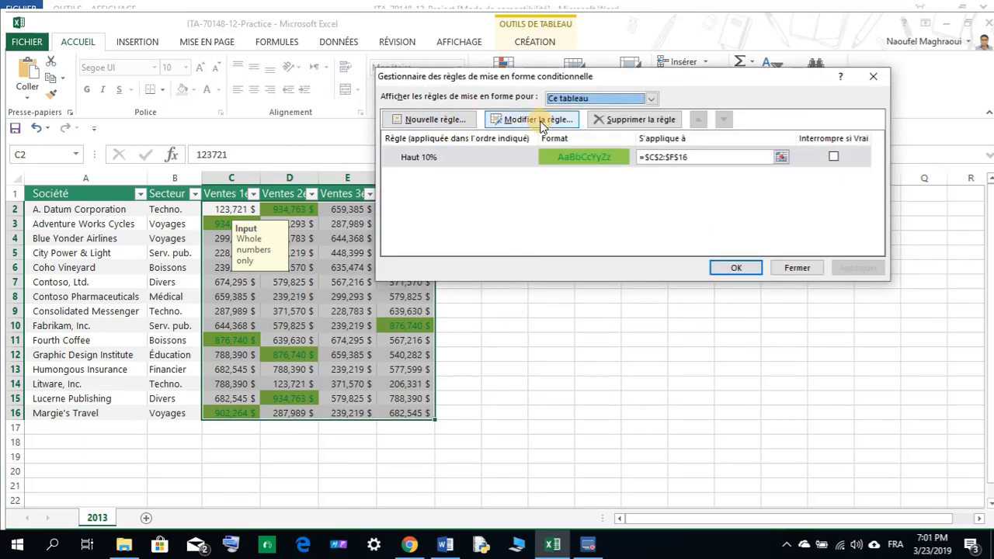
{"action": "left_click", "coordinate": [437, 119]}
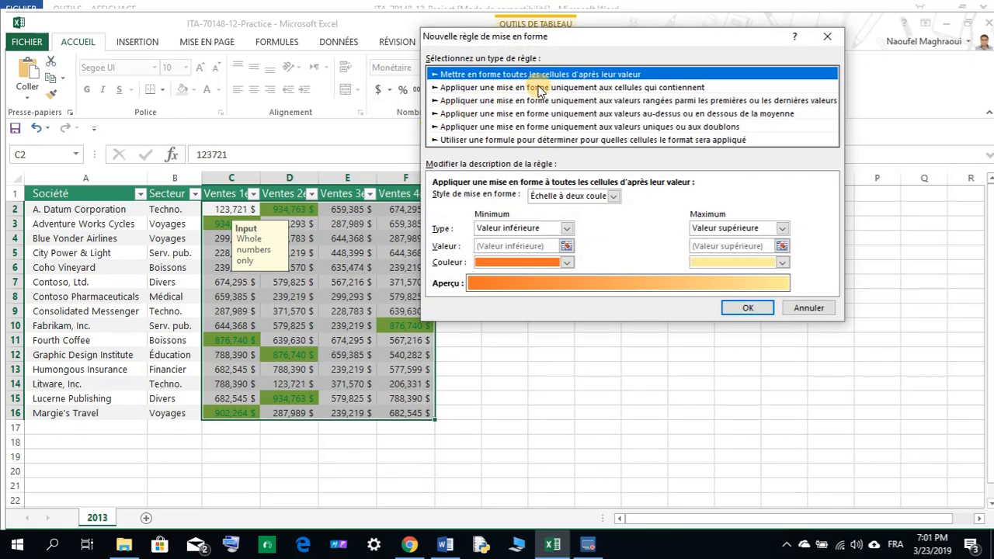
Define the new rule as a top/bottom-ranked type covering the "derniers" 10 % of the selected range.
{"action": "left_click", "coordinate": [467, 89]}
{"action": "left_click", "coordinate": [459, 75]}
{"action": "left_click", "coordinate": [450, 100]}
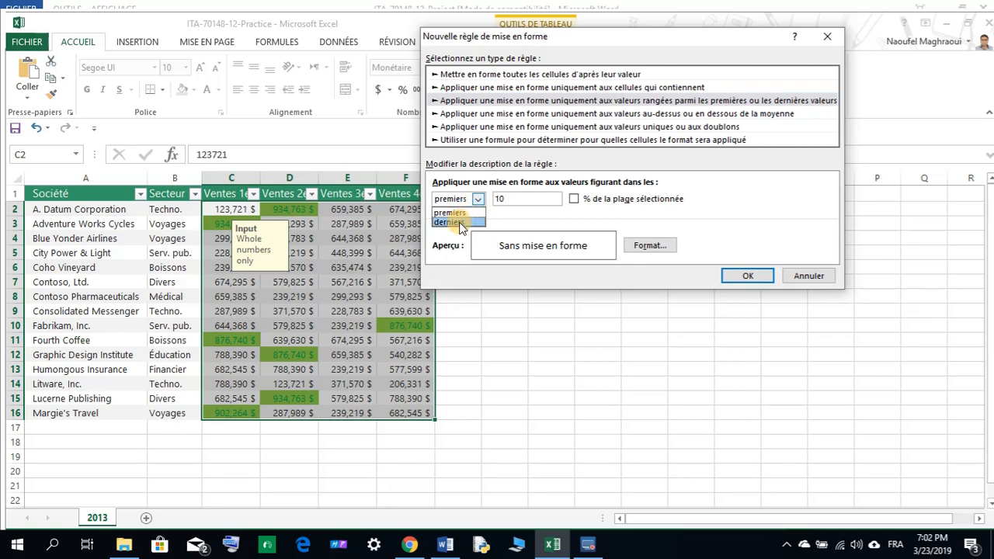
{"action": "left_click", "coordinate": [459, 222]}
{"action": "left_click", "coordinate": [573, 200]}
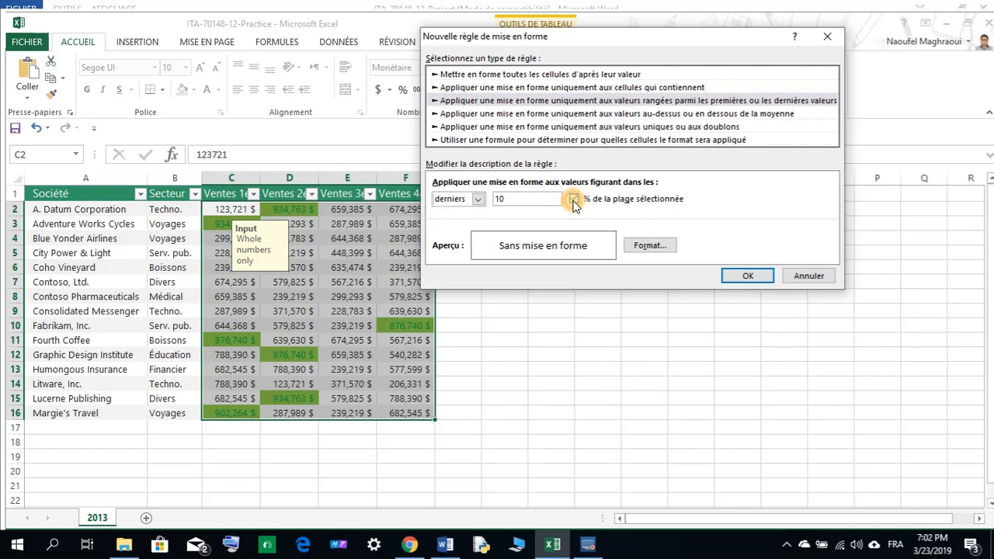
Set the bottom 10 % rule's format to a red font on a light orange fill.
{"action": "left_click", "coordinate": [639, 245]}
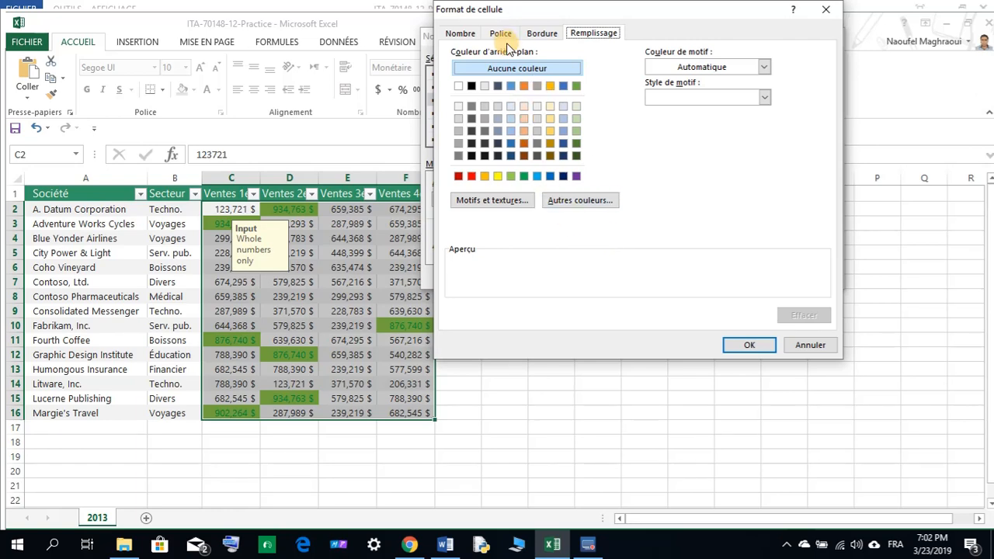
{"action": "left_click", "coordinate": [502, 35]}
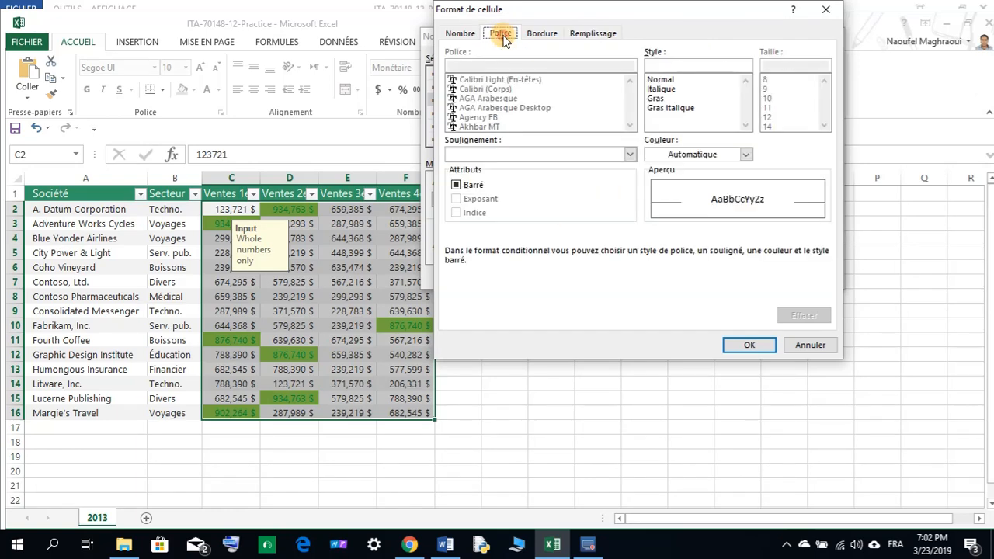
{"action": "left_click", "coordinate": [693, 153]}
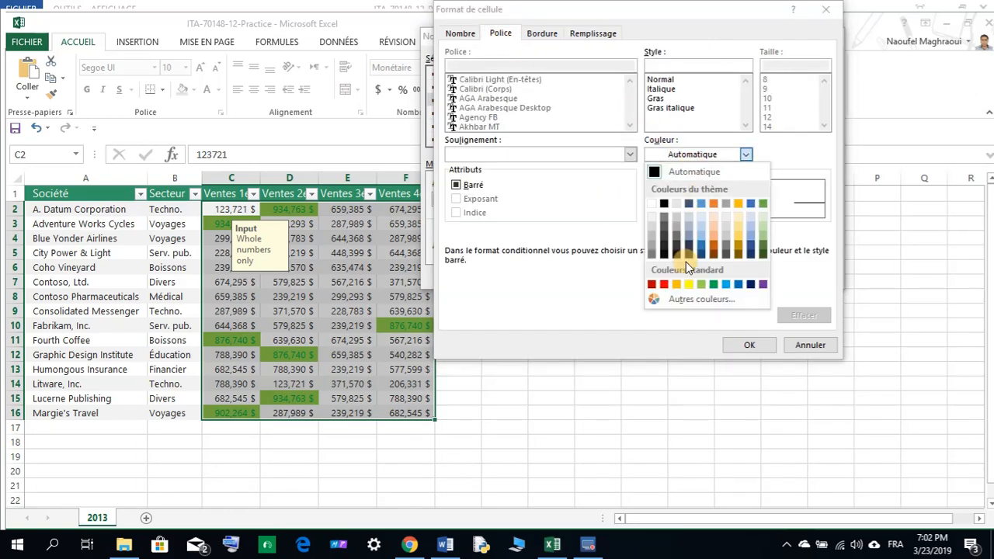
{"action": "left_click", "coordinate": [663, 285]}
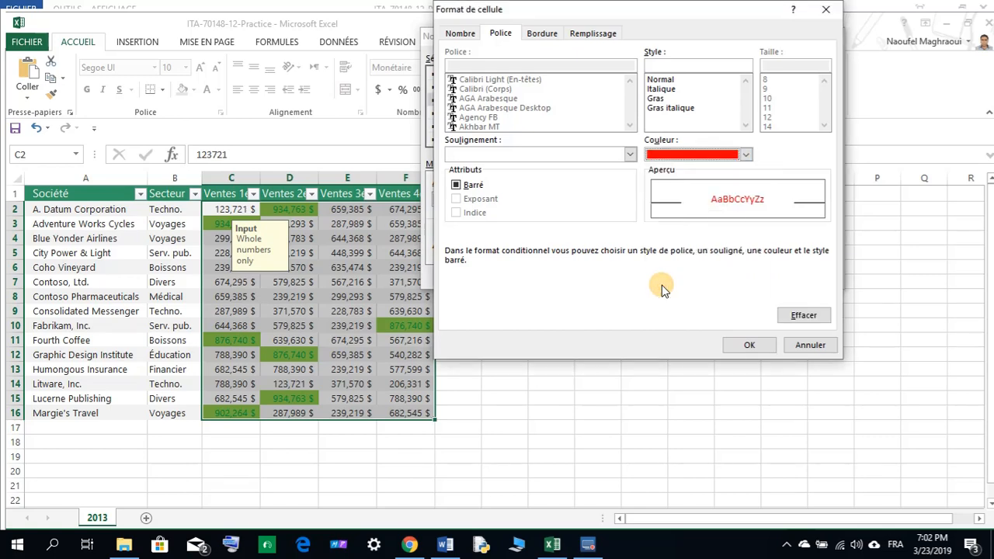
{"action": "left_click", "coordinate": [592, 34]}
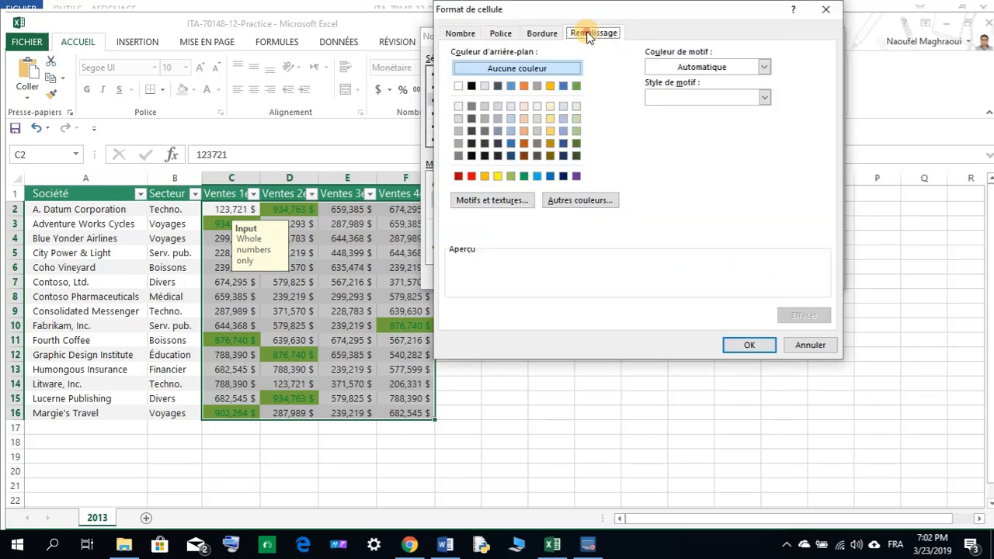
{"action": "left_click", "coordinate": [523, 131]}
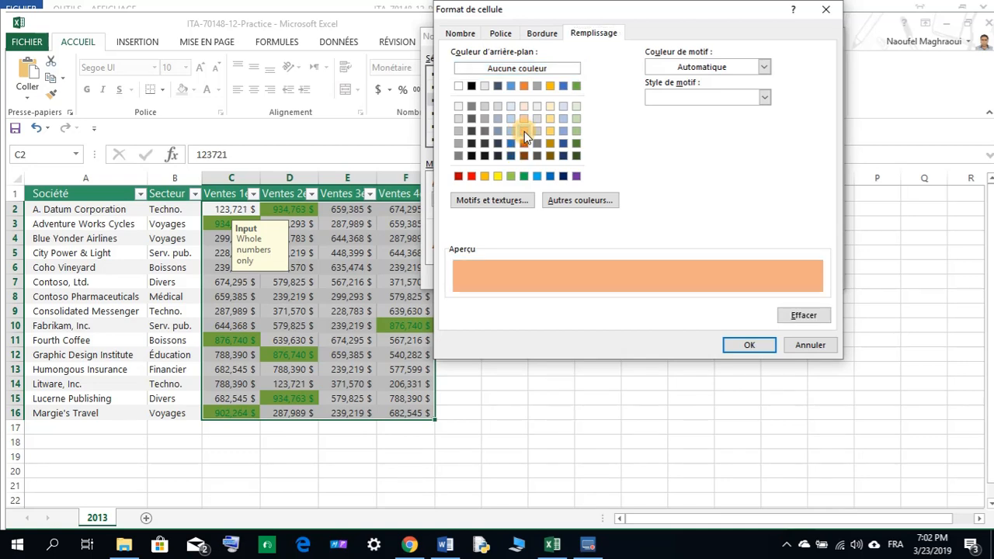
{"action": "left_click", "coordinate": [734, 342]}
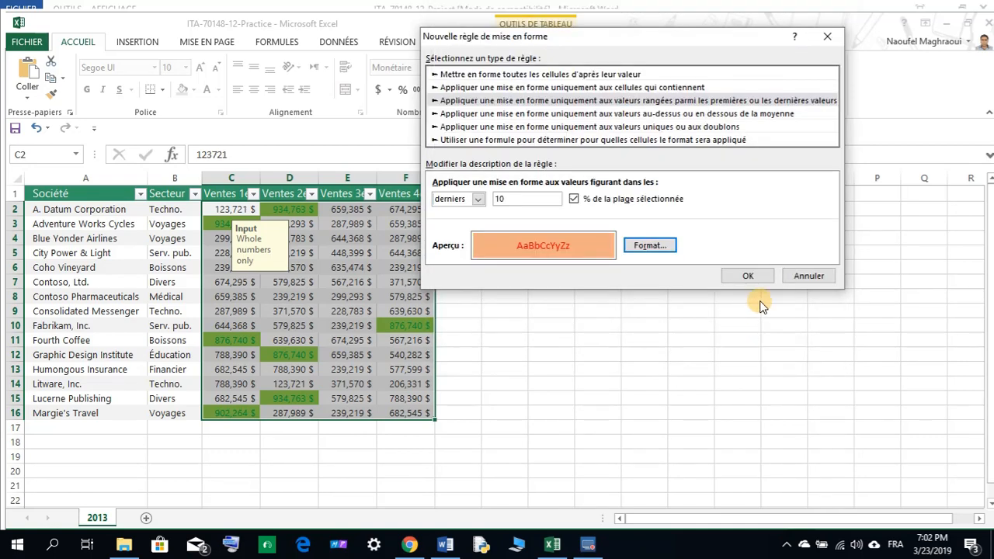
Save the bottom 10 % rule, apply it to C2:F16 and deselect the table.
{"action": "left_click", "coordinate": [744, 276]}
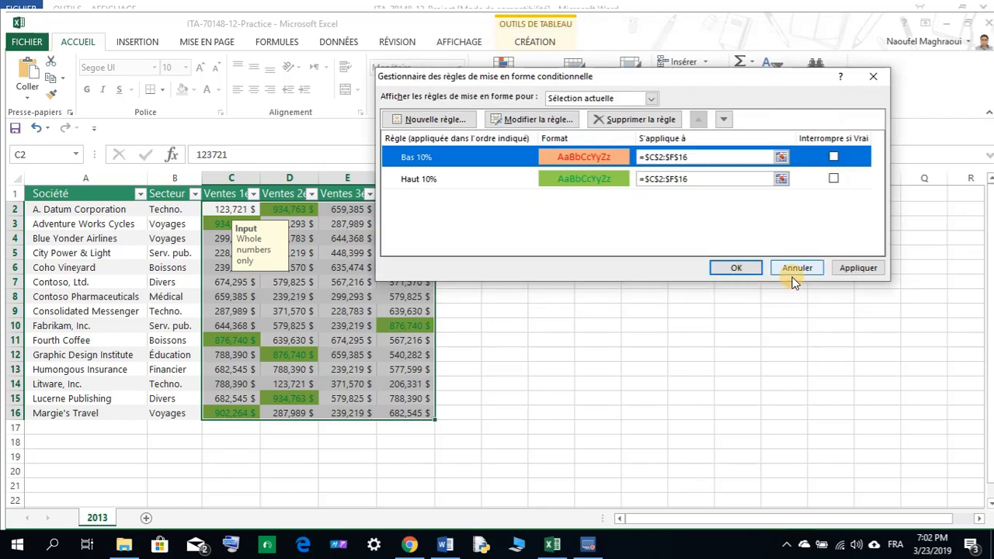
{"action": "left_click", "coordinate": [858, 267]}
{"action": "left_click", "coordinate": [734, 268]}
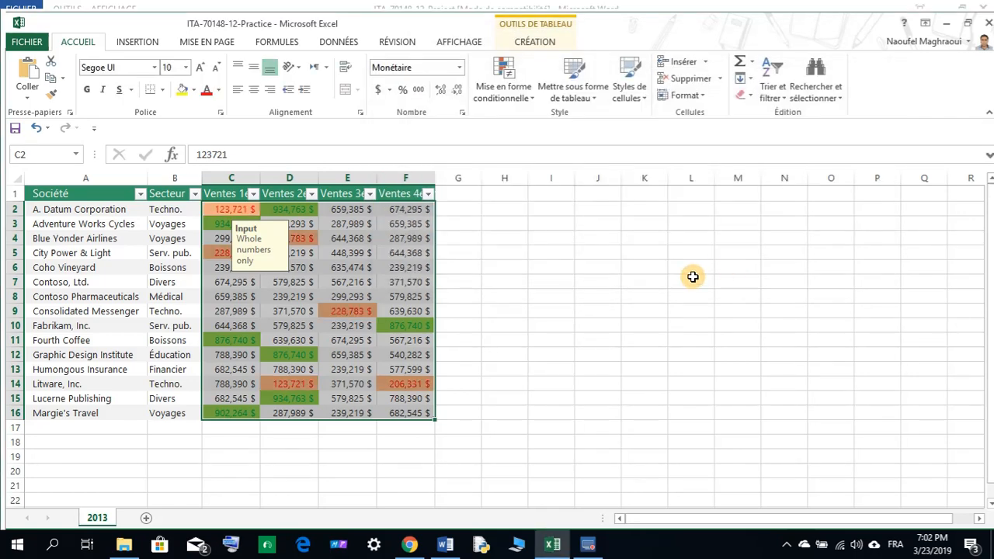
{"action": "left_click", "coordinate": [520, 280]}
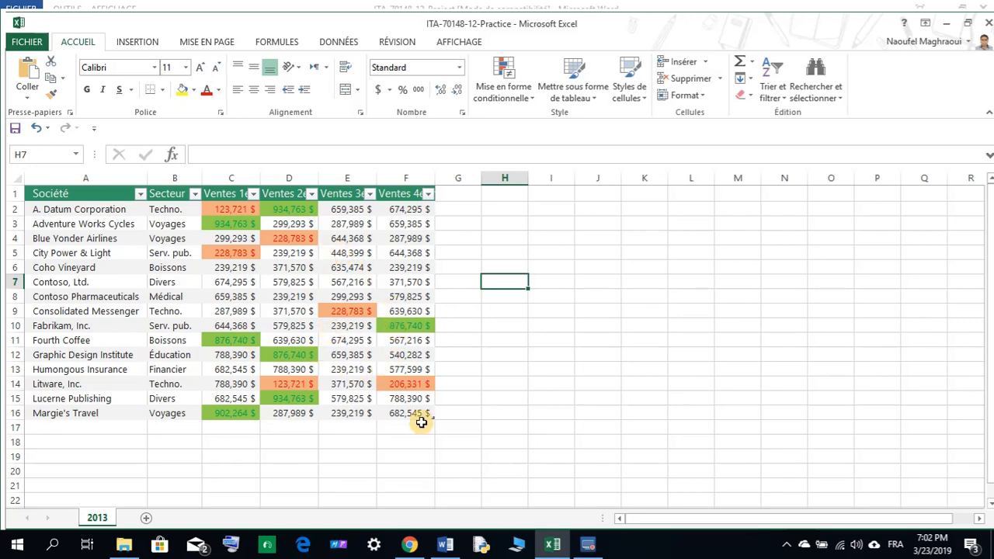
Read instruction 5 in Word, then in Excel open the conditional formatting rules manager for the quarterly sales cells.
{"action": "left_click", "coordinate": [439, 545]}
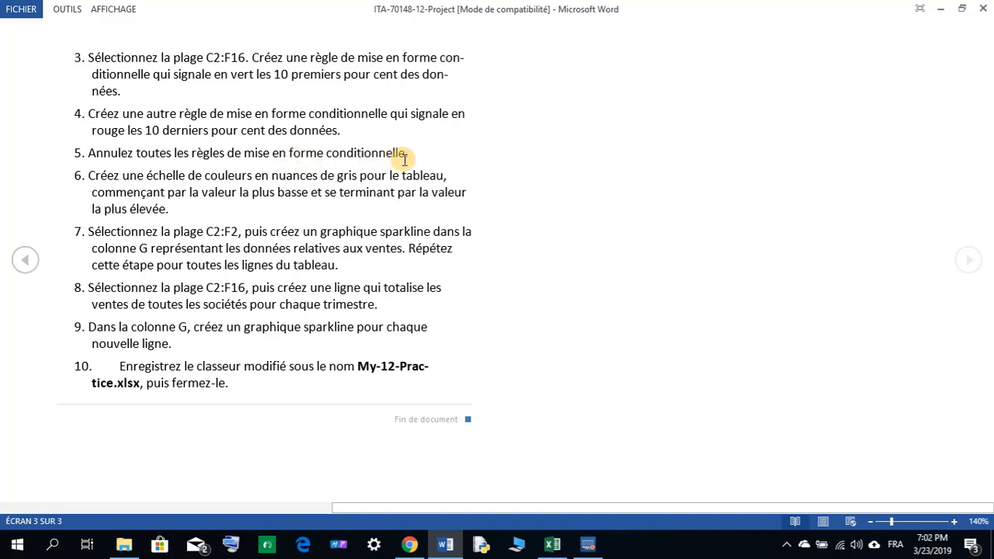
{"action": "left_click", "coordinate": [550, 544]}
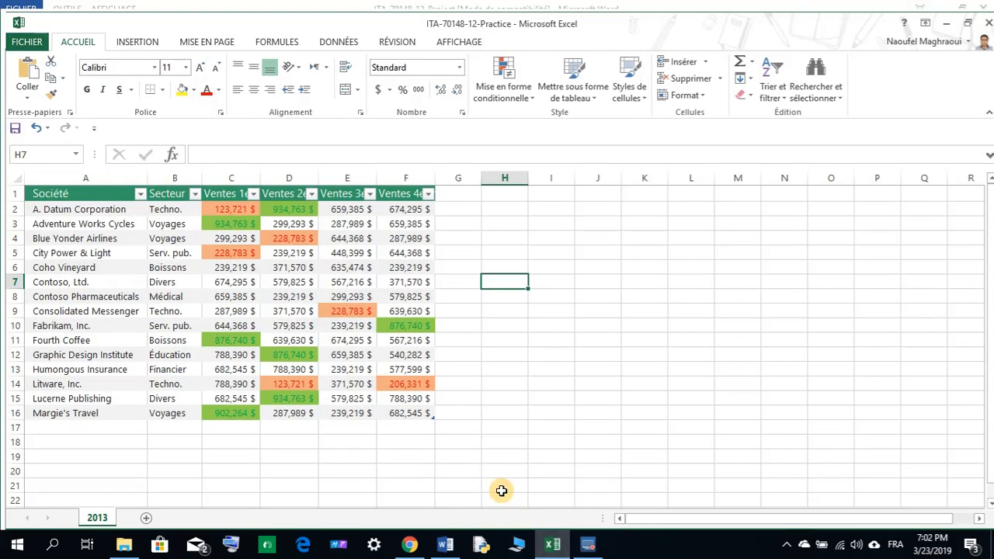
{"action": "left_click_drag", "start_coordinate": [216, 210], "coordinate": [408, 415]}
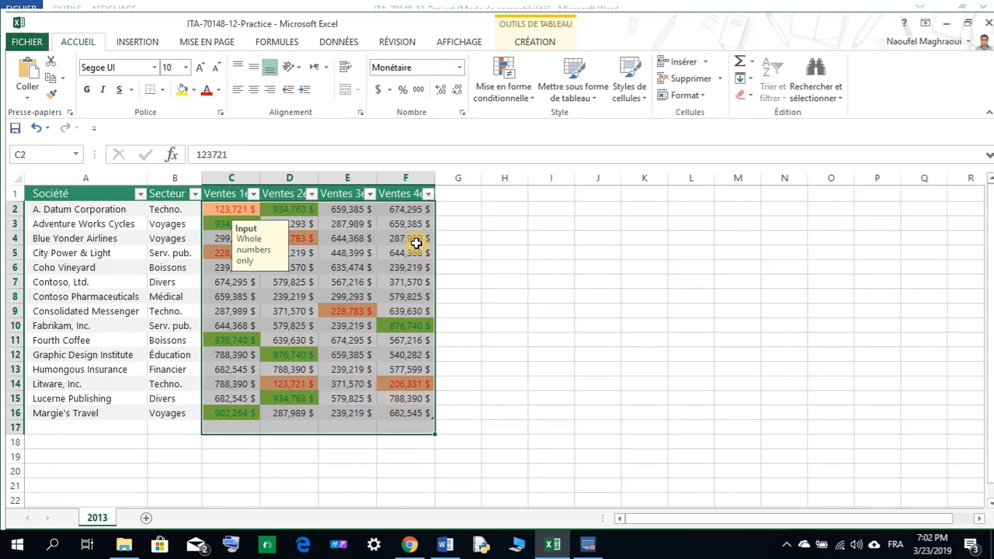
{"action": "left_click", "coordinate": [511, 95]}
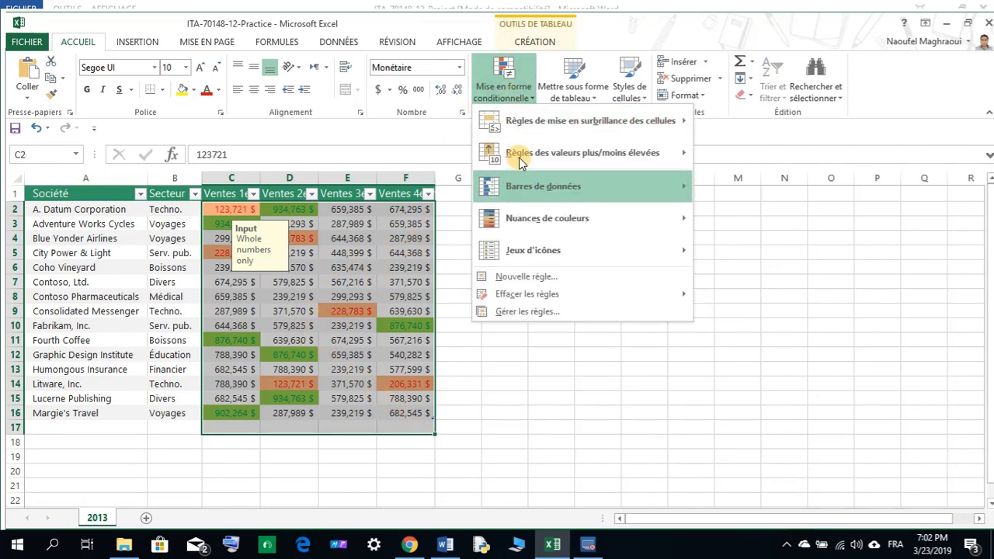
{"action": "mouse_move", "coordinate": [531, 296]}
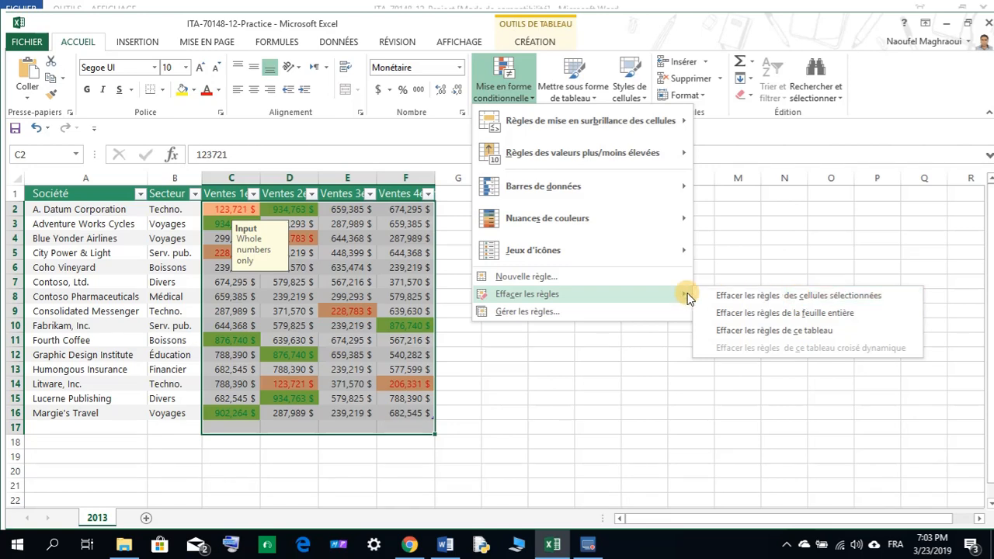
{"action": "left_click", "coordinate": [543, 310]}
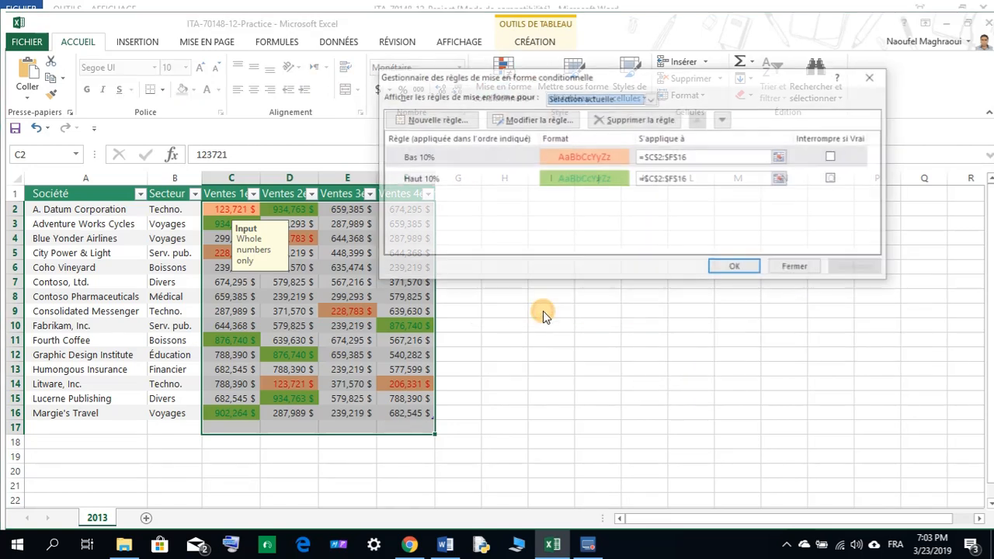
Delete the bottom 10 % and top 10 % rules, apply the removal and deselect the table.
{"action": "left_click", "coordinate": [497, 159]}
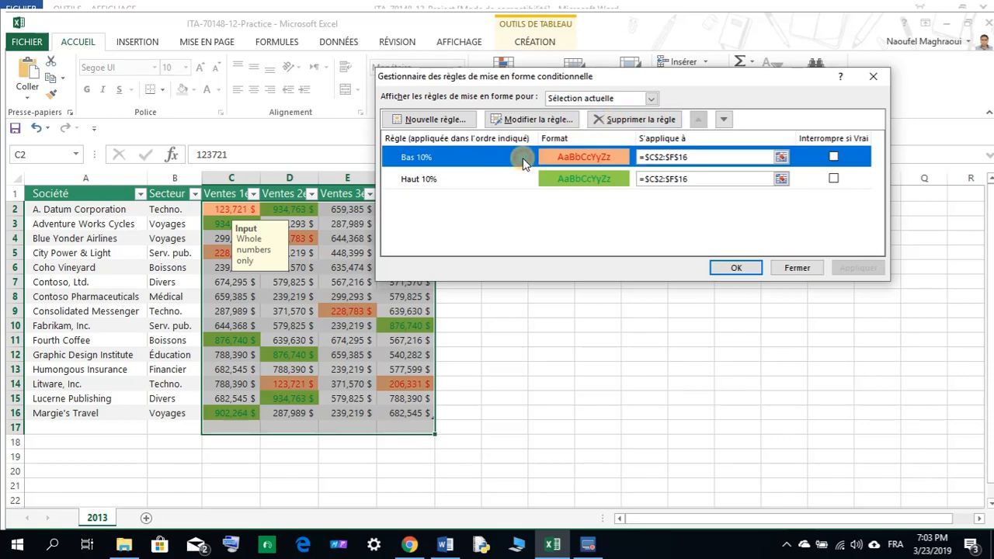
{"action": "left_click", "coordinate": [619, 124]}
{"action": "left_click", "coordinate": [619, 124]}
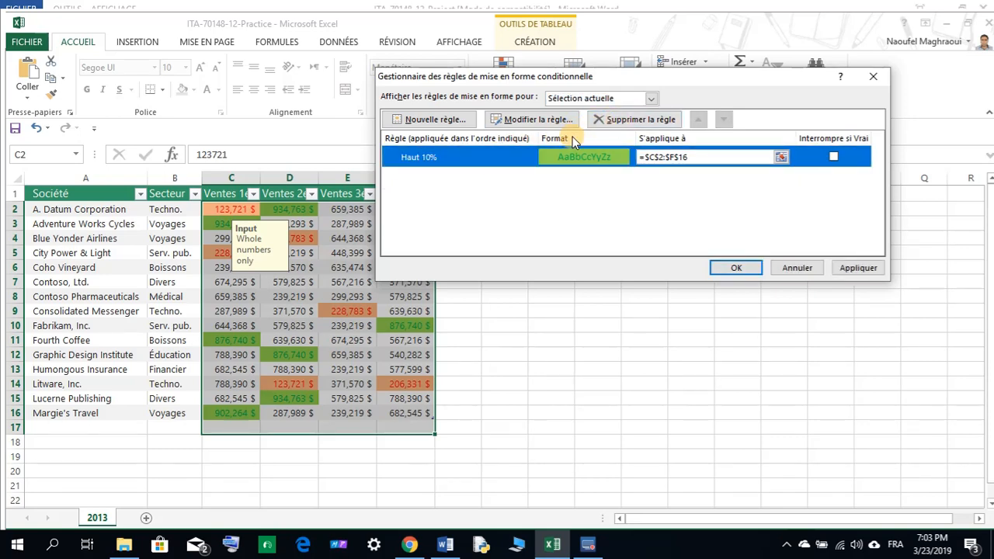
{"action": "left_click", "coordinate": [608, 122]}
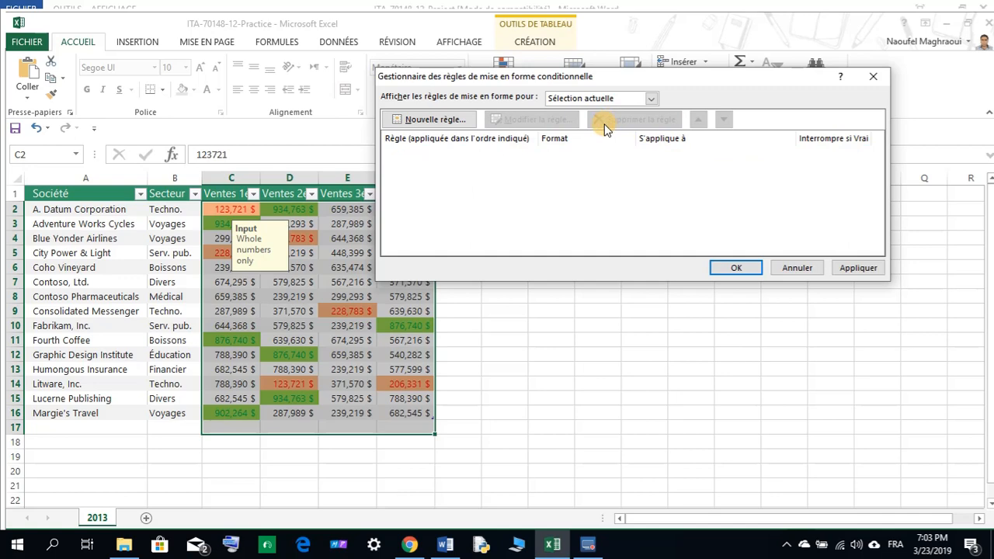
{"action": "left_click", "coordinate": [846, 268]}
{"action": "left_click", "coordinate": [736, 267]}
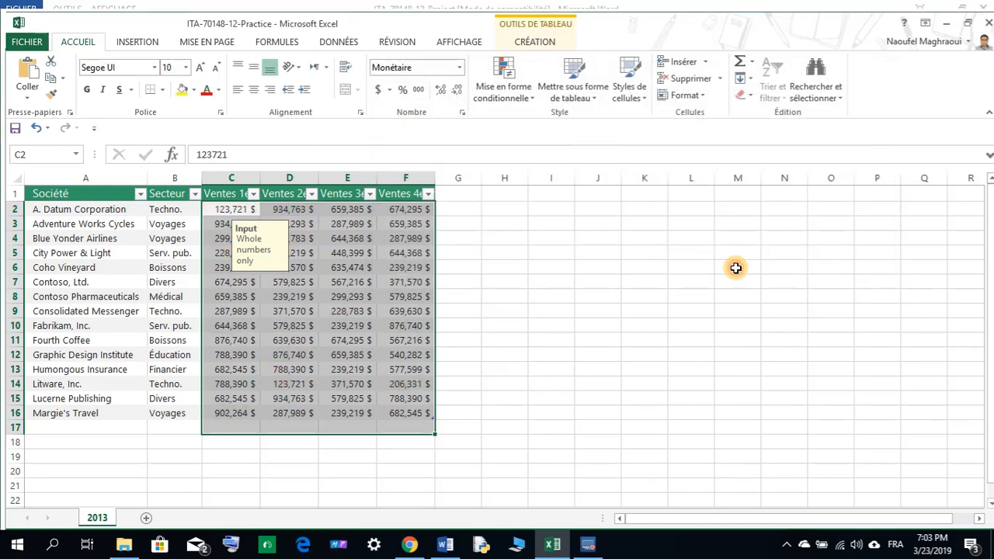
{"action": "left_click", "coordinate": [519, 284]}
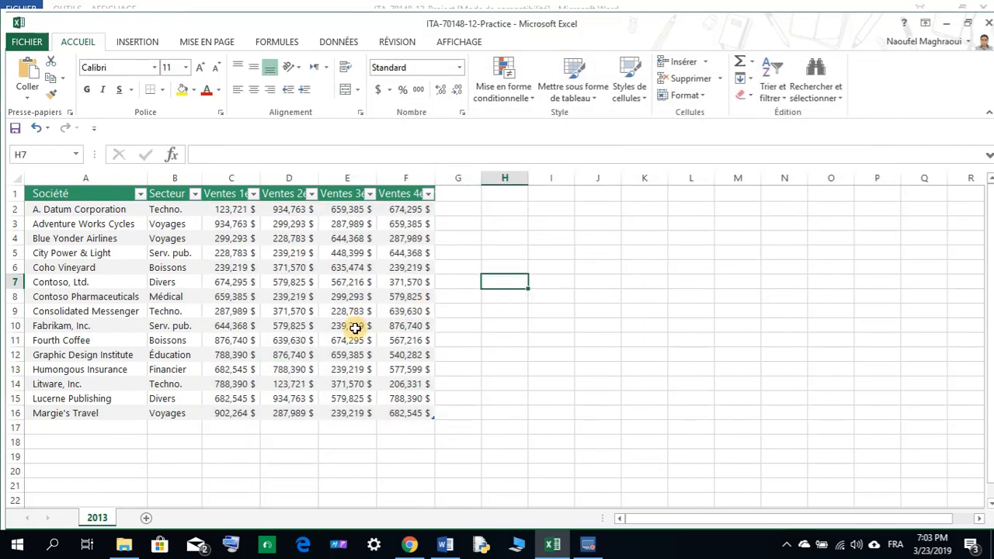
Read instruction 6 in Word, then select the range C2:F16 in Excel.
{"action": "left_click", "coordinate": [445, 543]}
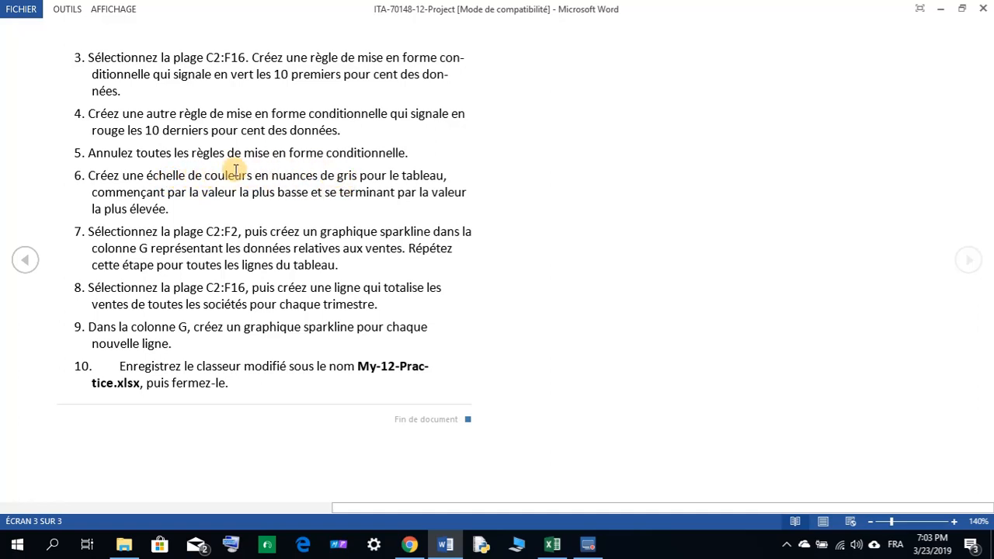
{"action": "left_click", "coordinate": [552, 544]}
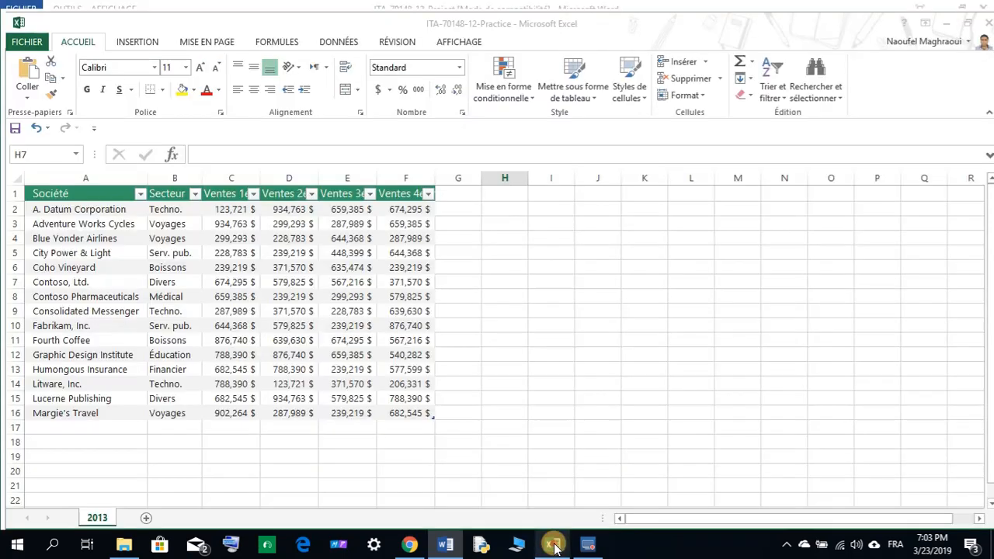
{"action": "left_click_drag", "start_coordinate": [222, 208], "coordinate": [399, 418]}
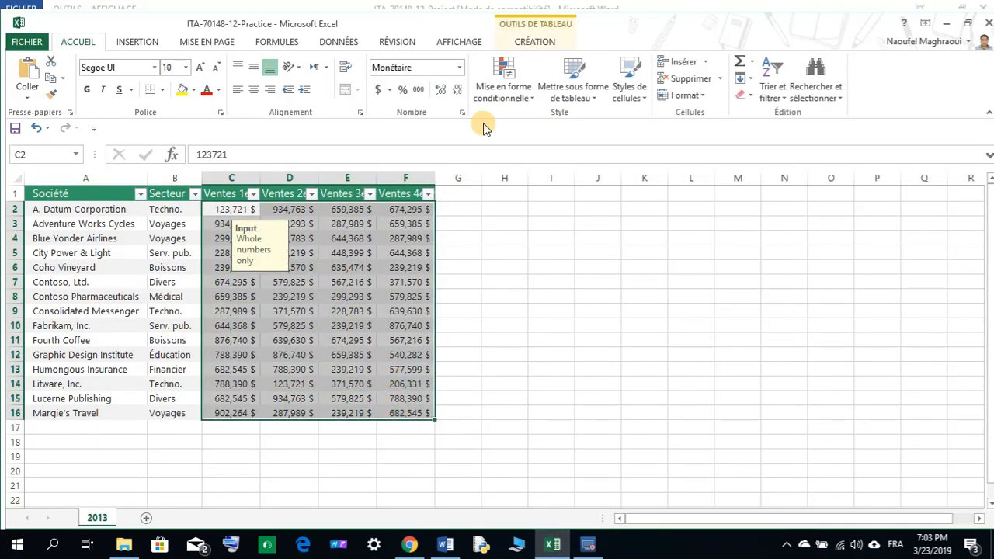
{"action": "left_click", "coordinate": [498, 94]}
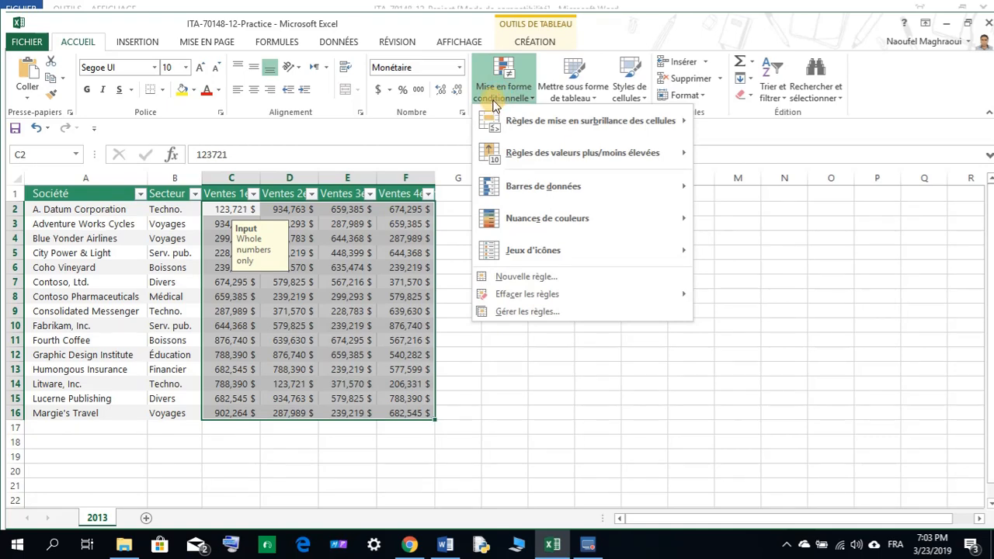
{"action": "left_click", "coordinate": [375, 285]}
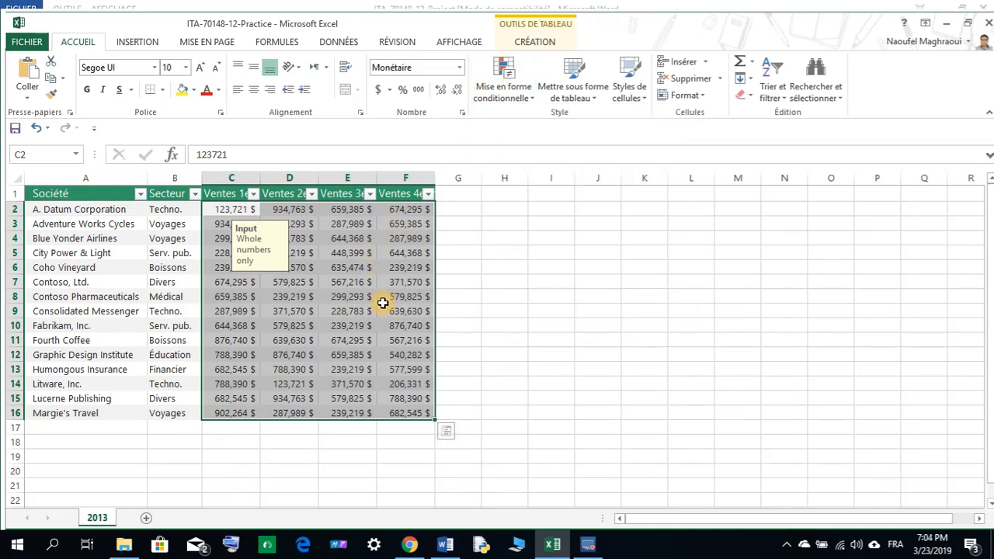
{"action": "left_click", "coordinate": [446, 431]}
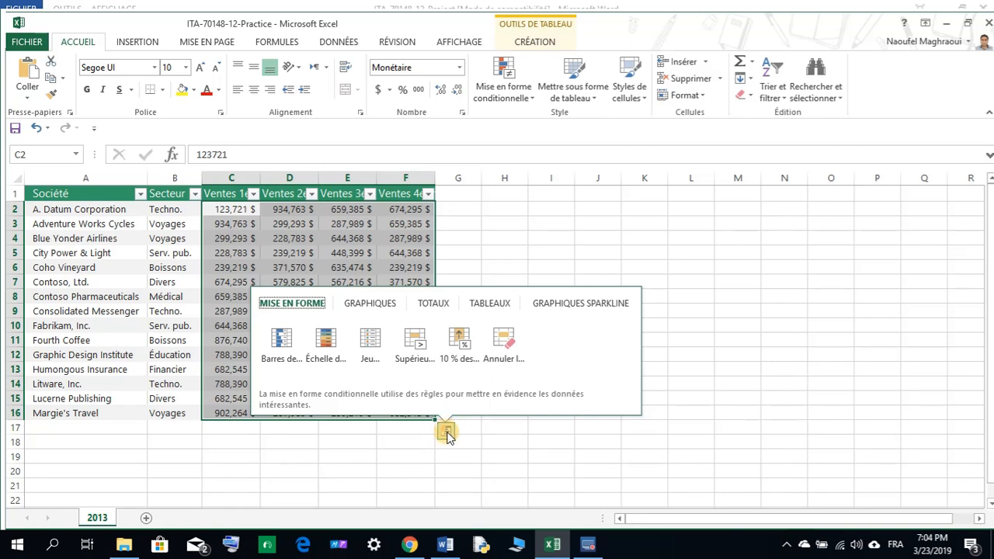
{"action": "left_click", "coordinate": [446, 432]}
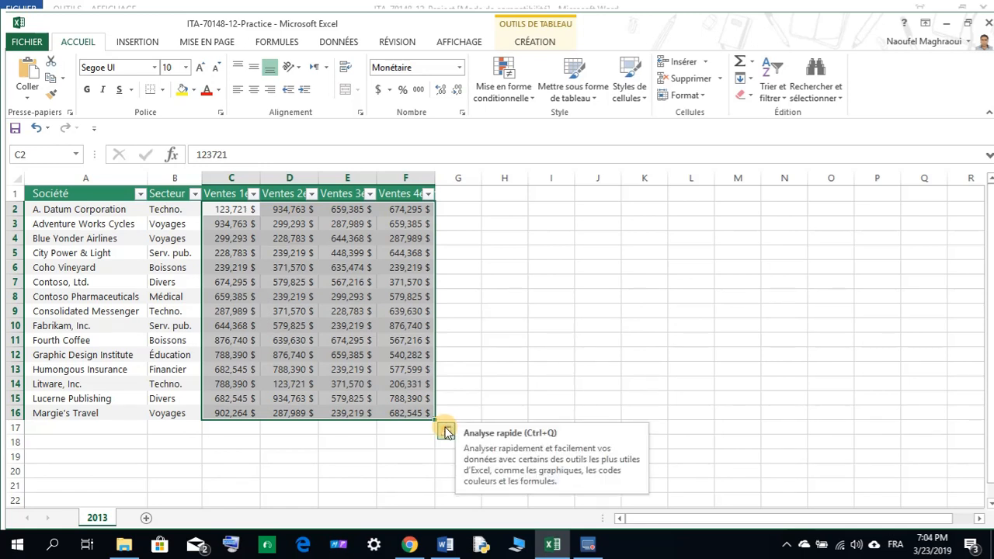
{"action": "left_click", "coordinate": [446, 432]}
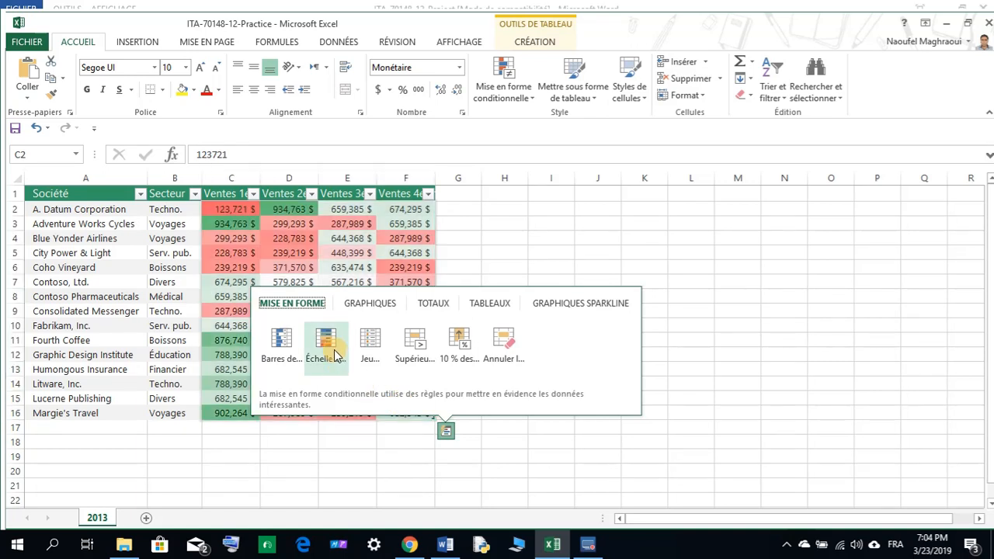
Start a custom color scale rule for C2:F16, using the two-color scale style based on cell values.
{"action": "left_click", "coordinate": [506, 91]}
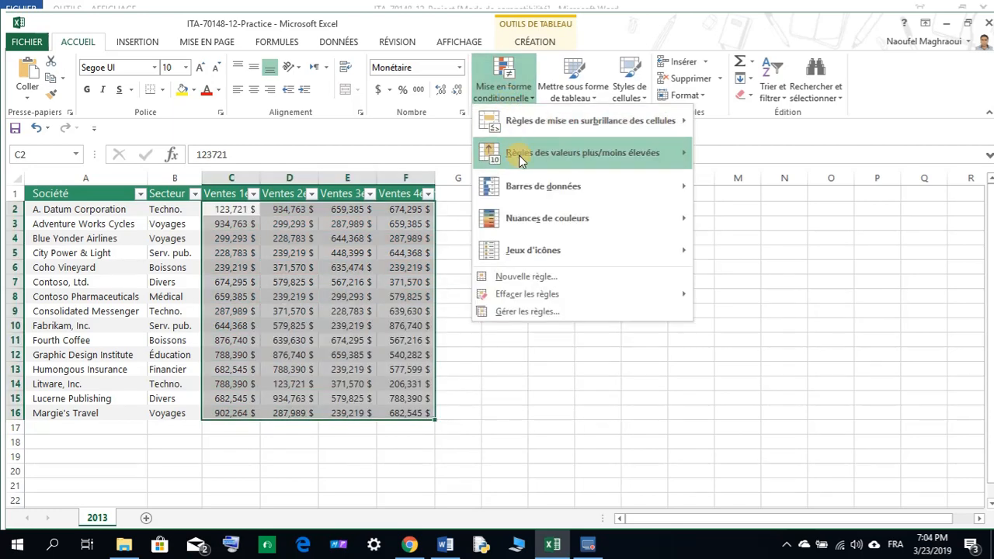
{"action": "mouse_move", "coordinate": [553, 218]}
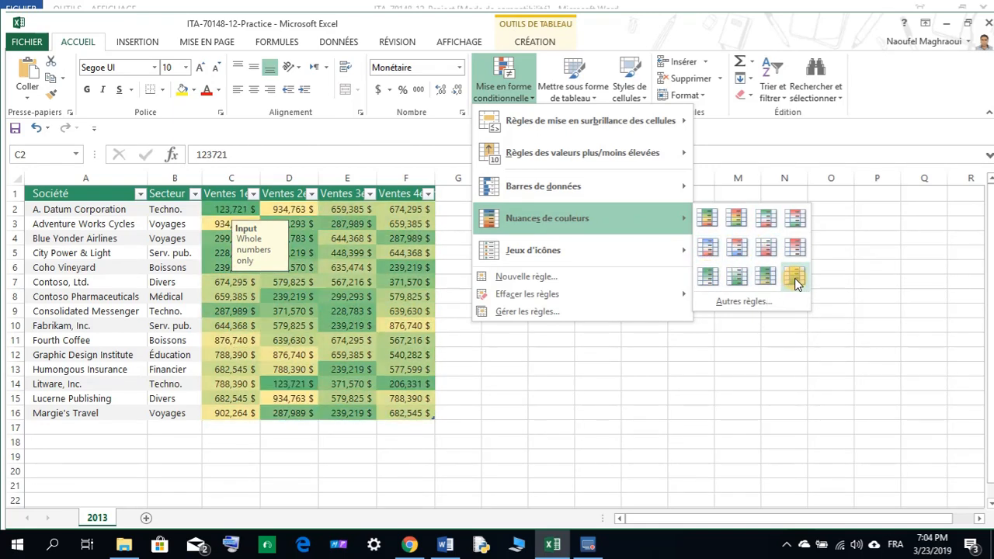
{"action": "left_click", "coordinate": [746, 300]}
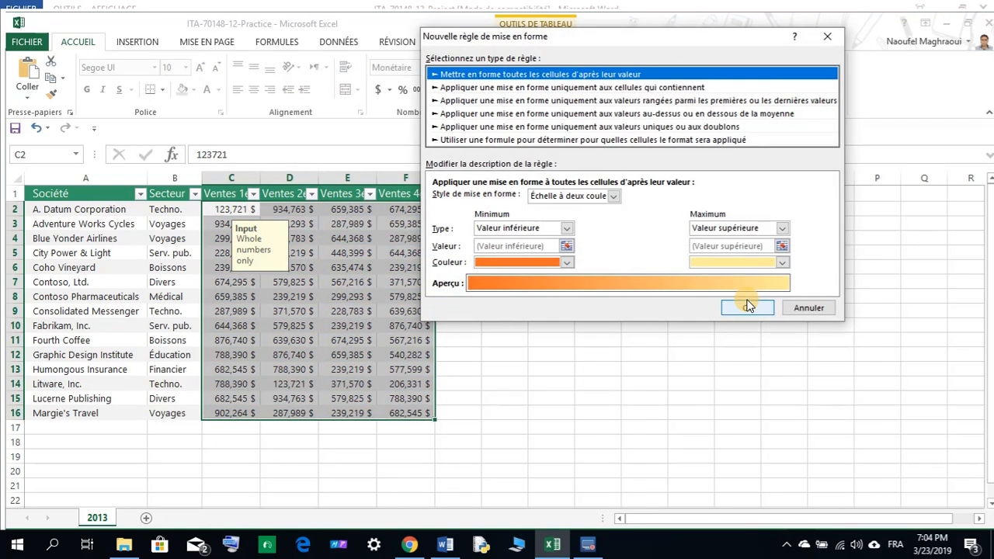
{"action": "left_click_drag", "start_coordinate": [594, 36], "coordinate": [634, 12]}
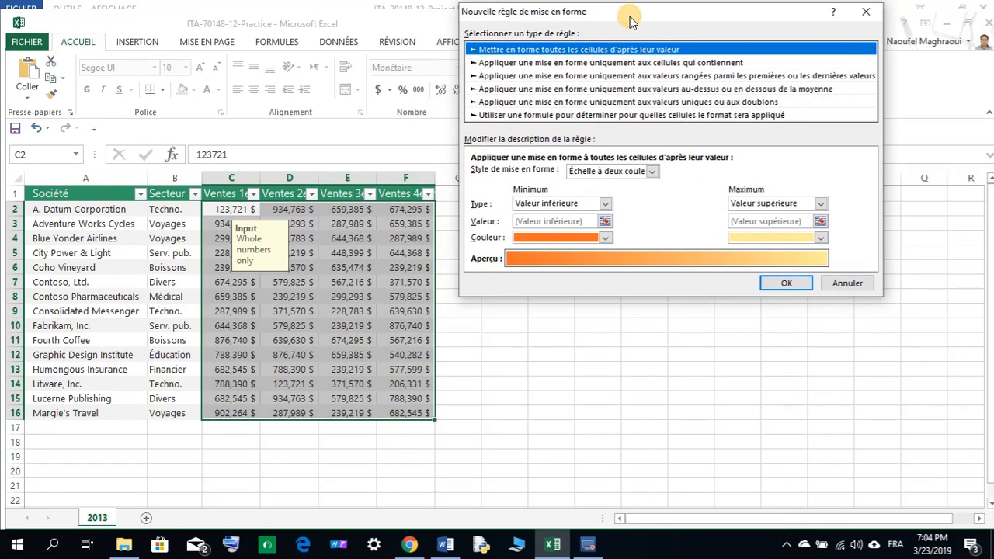
{"action": "left_click", "coordinate": [652, 172]}
{"action": "left_click", "coordinate": [652, 175]}
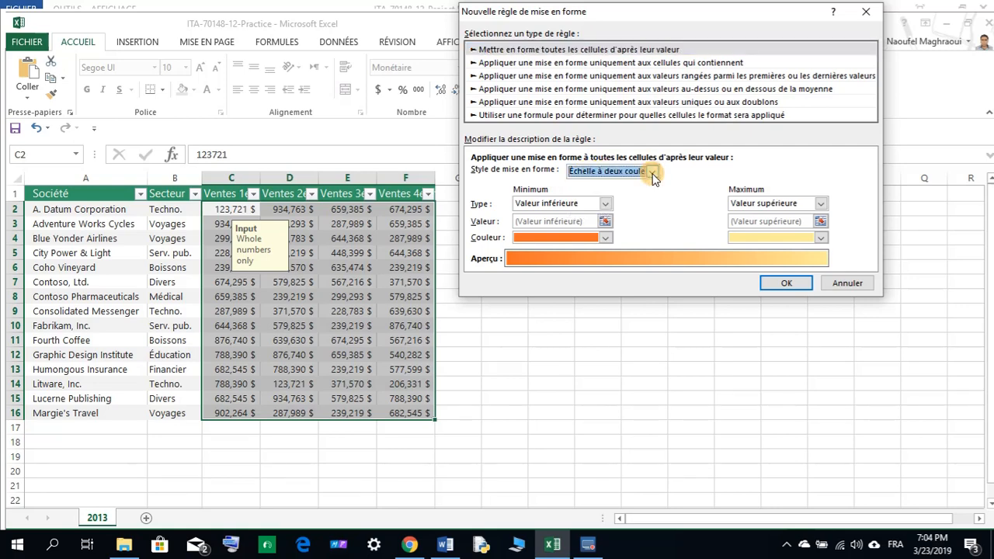
Set the scale's minimum color to white and its maximum color to black, and apply the rule to C2:F16.
{"action": "left_click", "coordinate": [605, 237]}
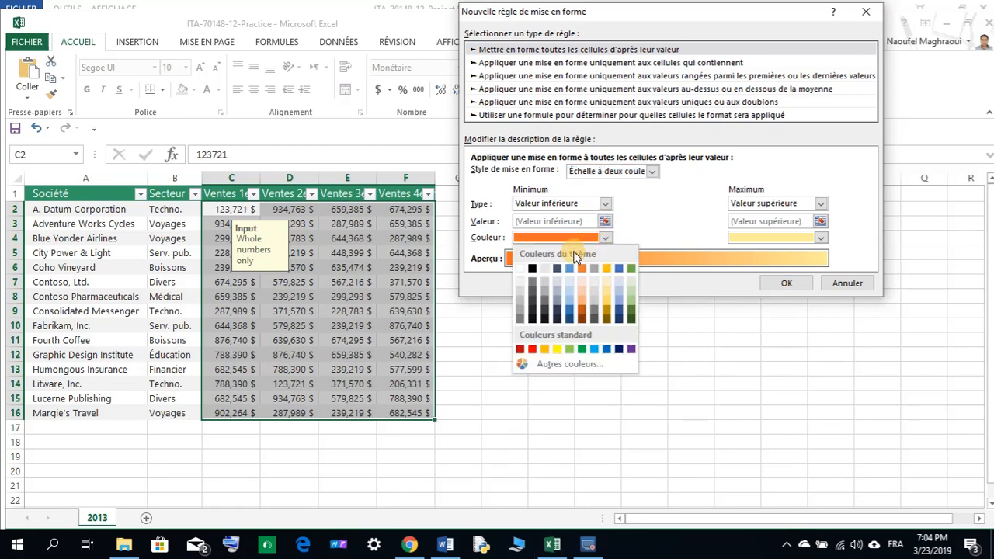
{"action": "left_click", "coordinate": [519, 268]}
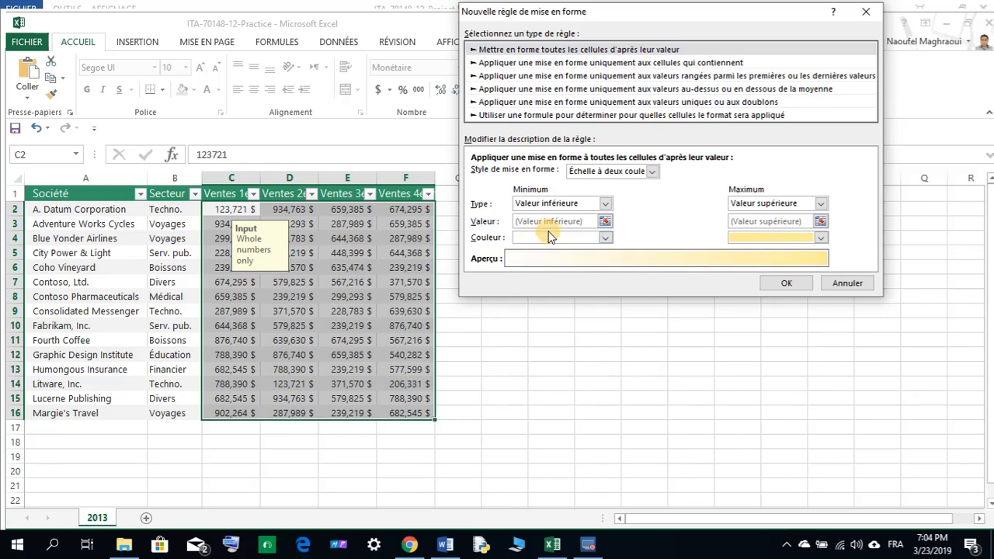
{"action": "left_click", "coordinate": [821, 238]}
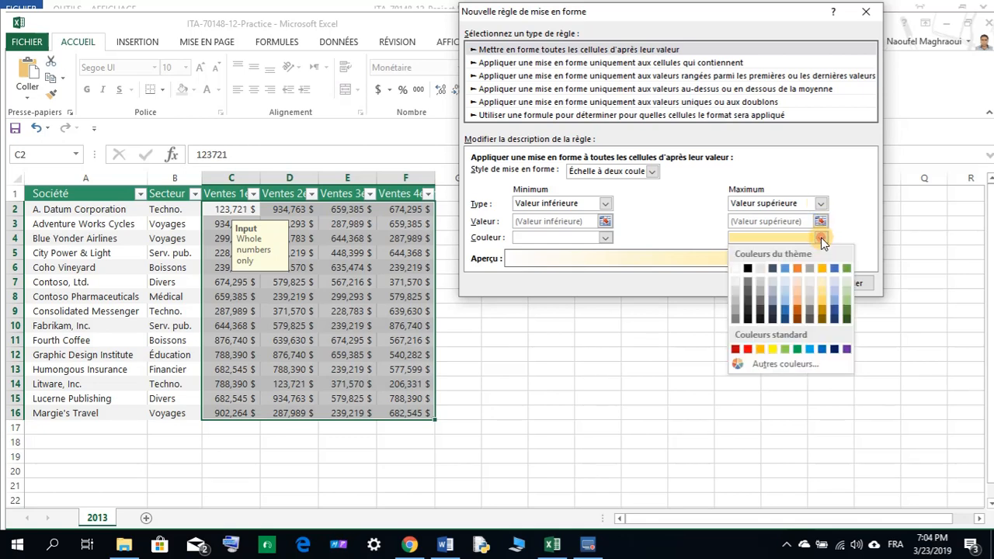
{"action": "left_click", "coordinate": [747, 270]}
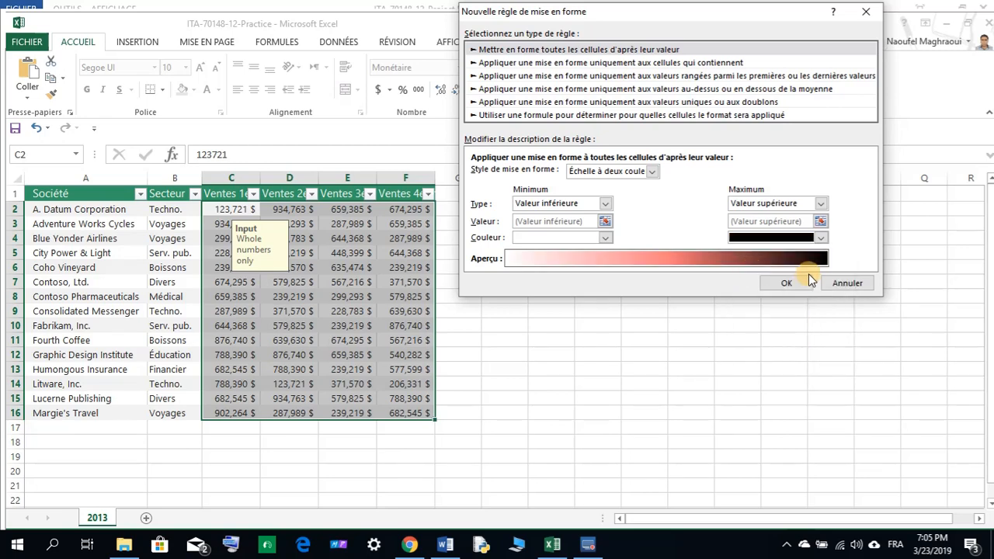
{"action": "left_click", "coordinate": [787, 284]}
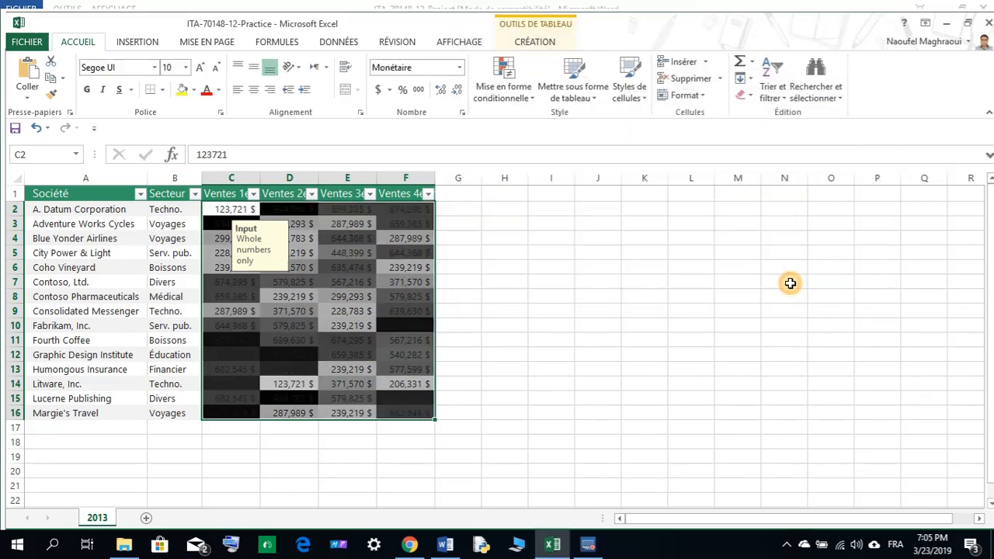
Deselect the table and inspect the grayscale shading of cells C2 and D2 against their values.
{"action": "left_click", "coordinate": [500, 267]}
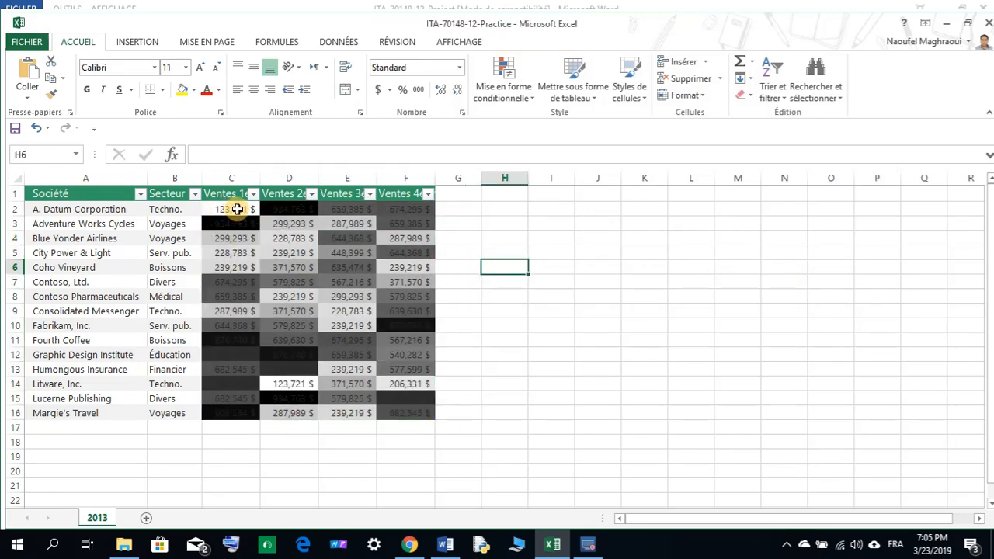
{"action": "left_click", "coordinate": [236, 209]}
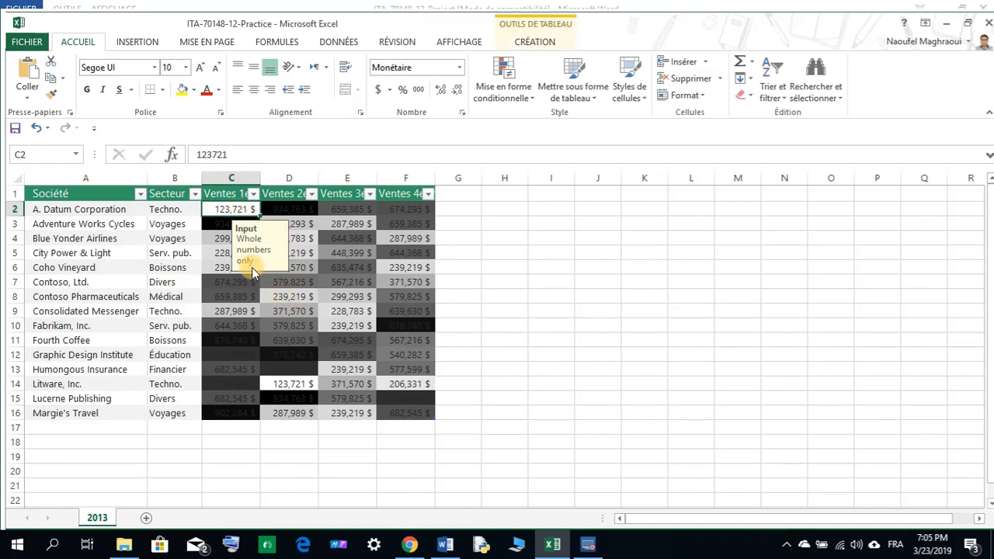
{"action": "left_click", "coordinate": [284, 209]}
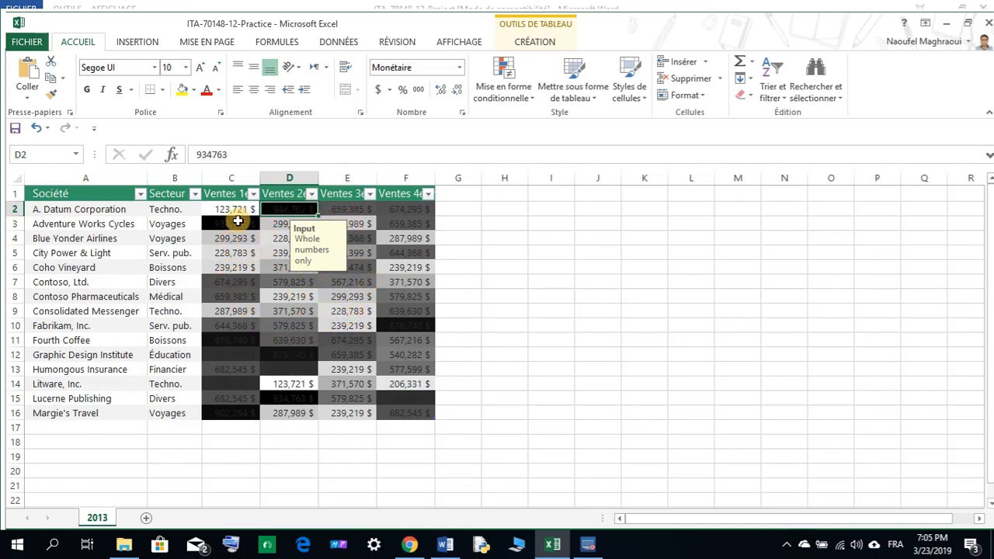
{"action": "left_click", "coordinate": [339, 302]}
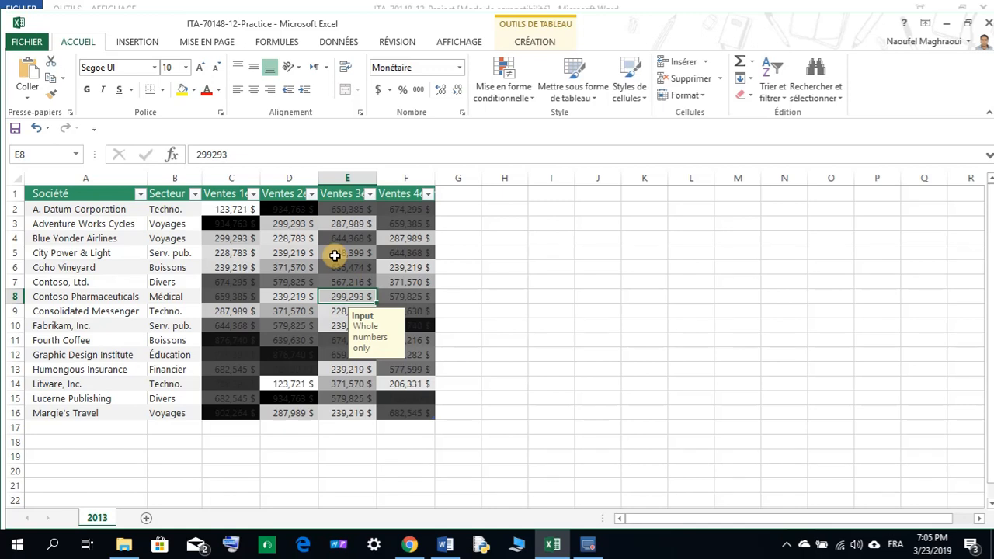
{"action": "left_click", "coordinate": [505, 94]}
{"action": "left_click", "coordinate": [505, 95]}
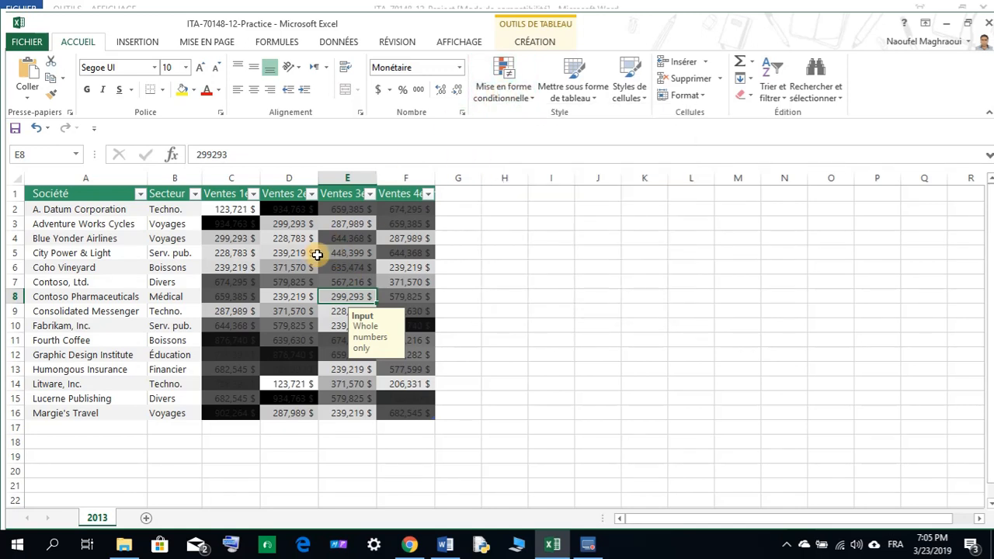
Read instruction 7 in the Word project document and select the range C2:F2 in the Excel workbook.
{"action": "left_click", "coordinate": [458, 549]}
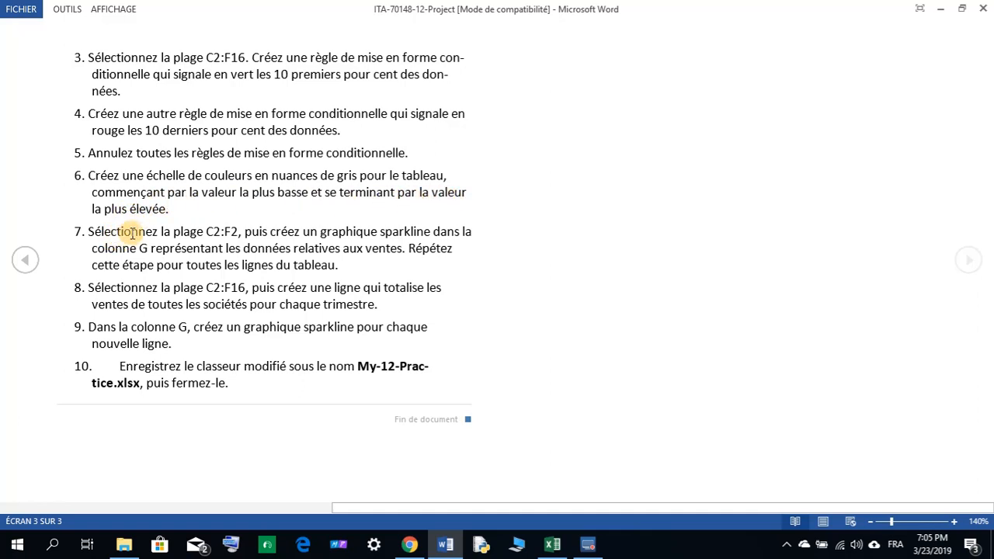
{"action": "left_click", "coordinate": [550, 547]}
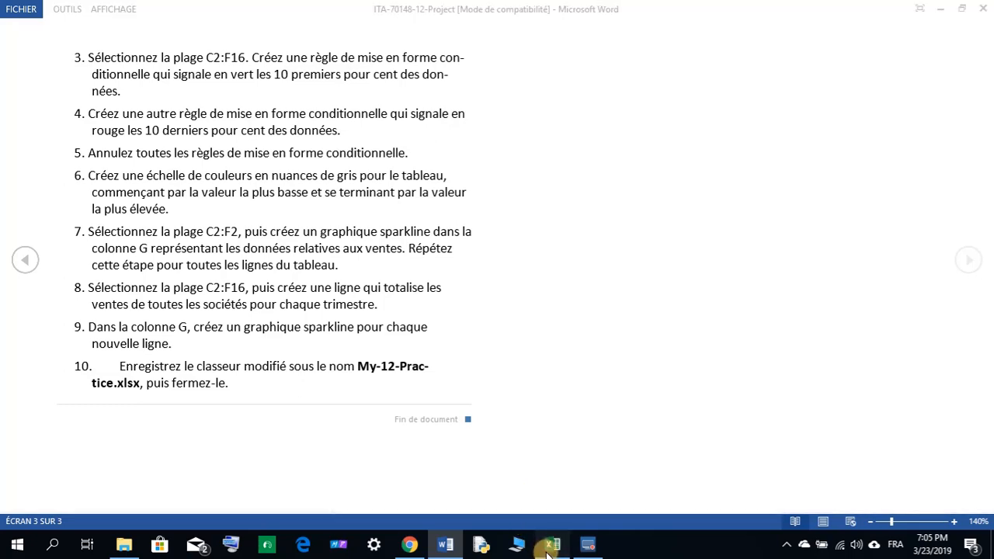
{"action": "left_click_drag", "start_coordinate": [231, 212], "coordinate": [394, 216]}
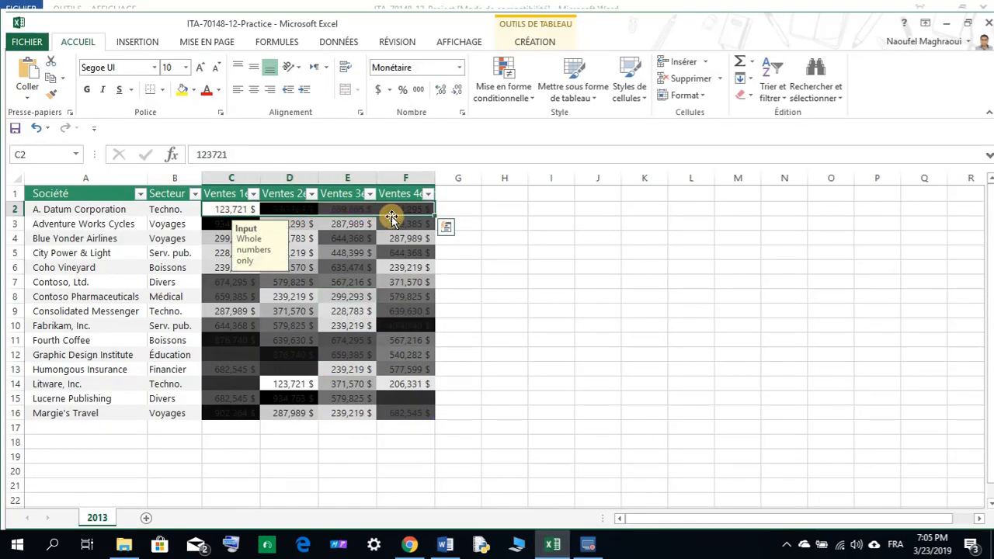
{"action": "left_click", "coordinate": [445, 544]}
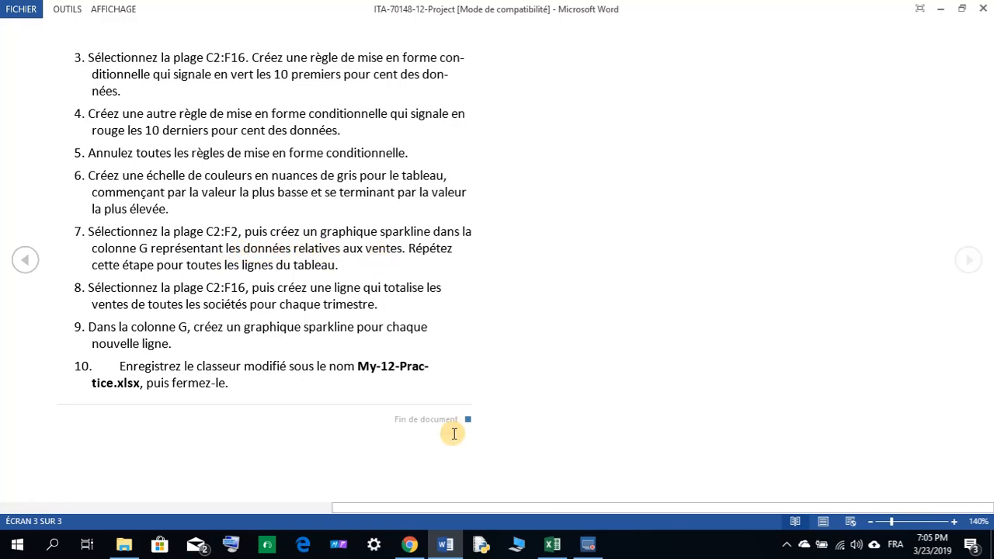
{"action": "left_click", "coordinate": [551, 544]}
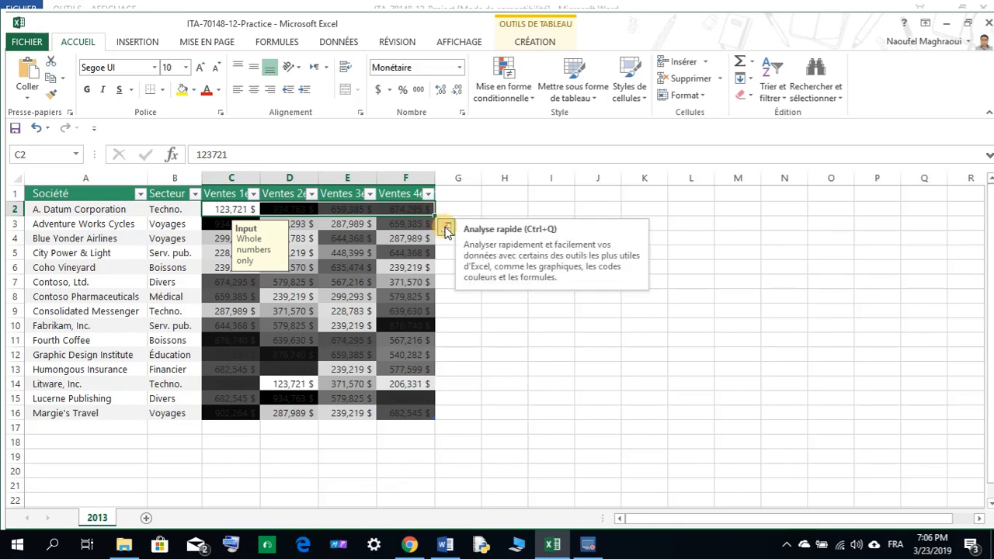
Insert a line sparkline (Courbes) in G2 for the selected range C2:F2 using Quick Analysis.
{"action": "left_click", "coordinate": [447, 230]}
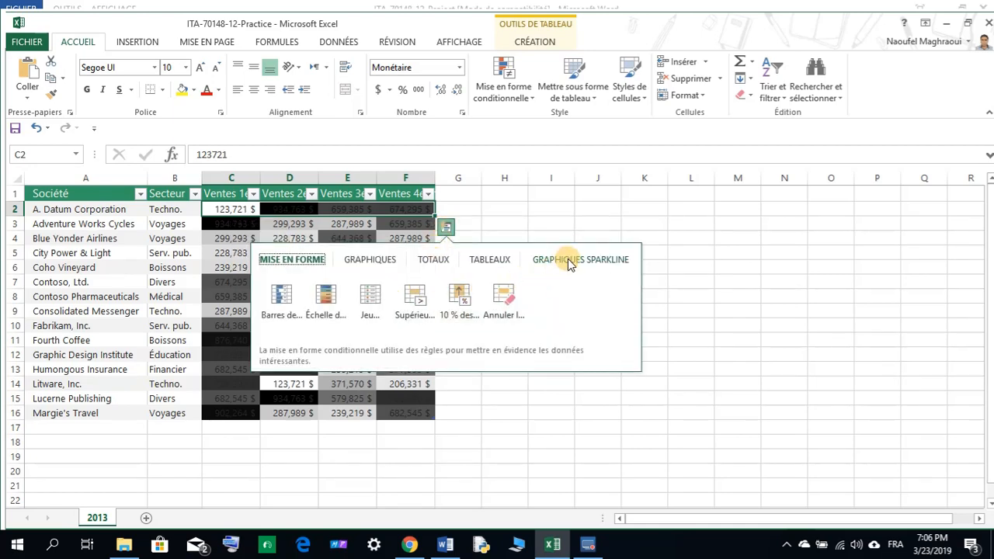
{"action": "left_click", "coordinate": [570, 261]}
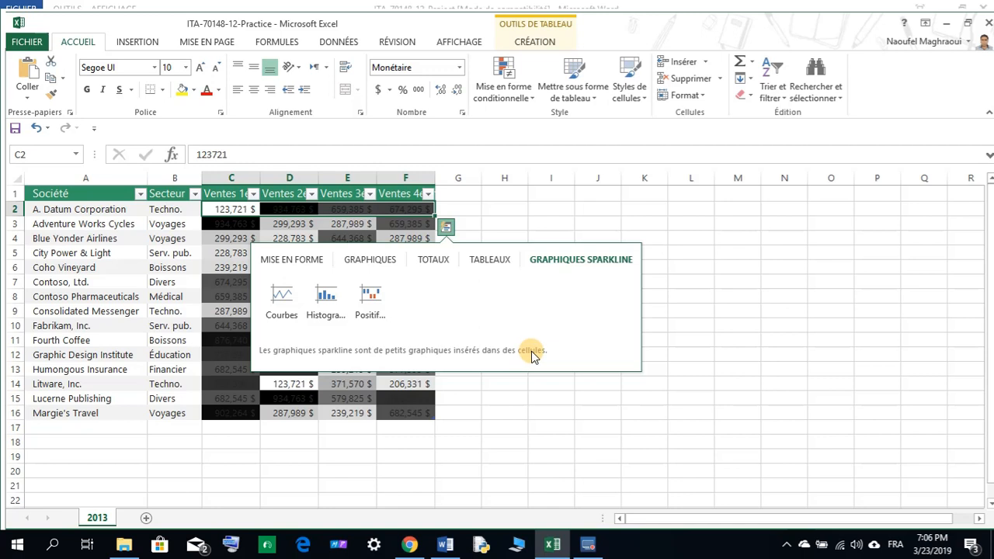
{"action": "left_click", "coordinate": [290, 297]}
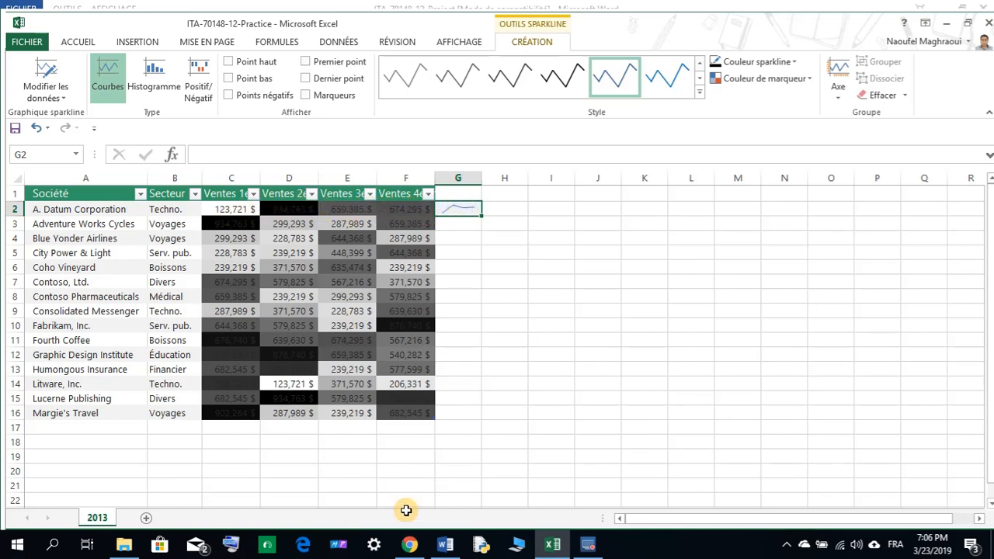
Check the rest of instruction 7 in Word, then fill the sparkline from G2 down to G16 in Excel.
{"action": "mouse_move", "coordinate": [453, 546]}
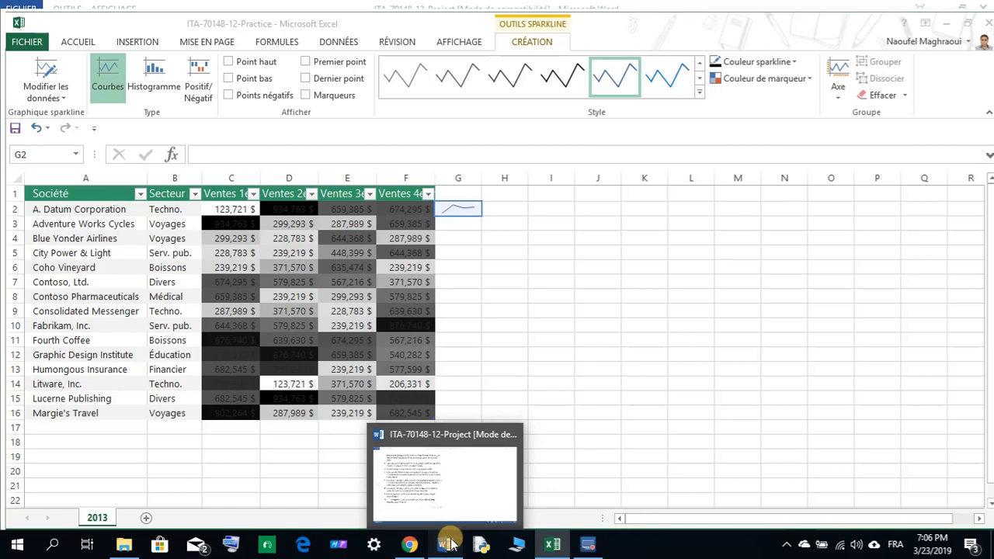
{"action": "left_click", "coordinate": [449, 545]}
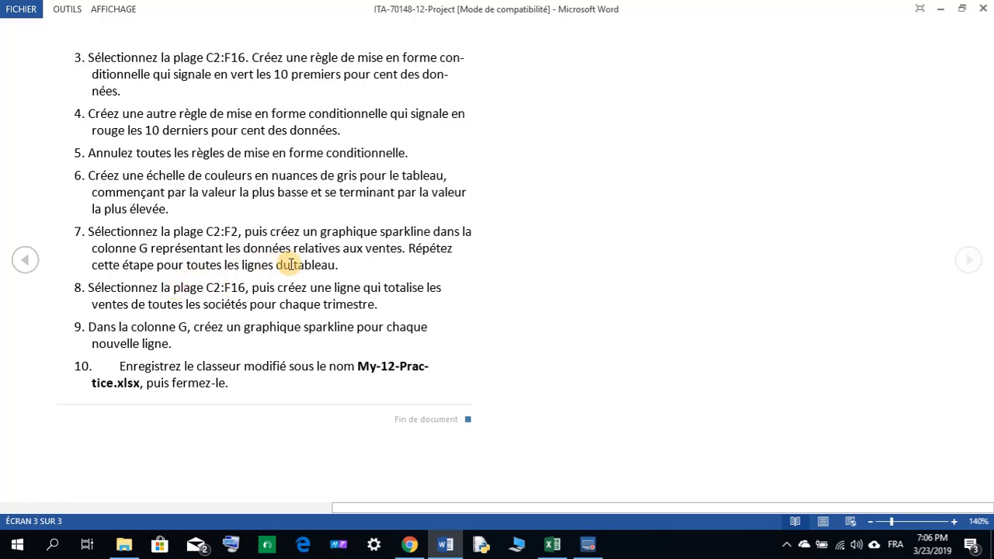
{"action": "left_click", "coordinate": [444, 545]}
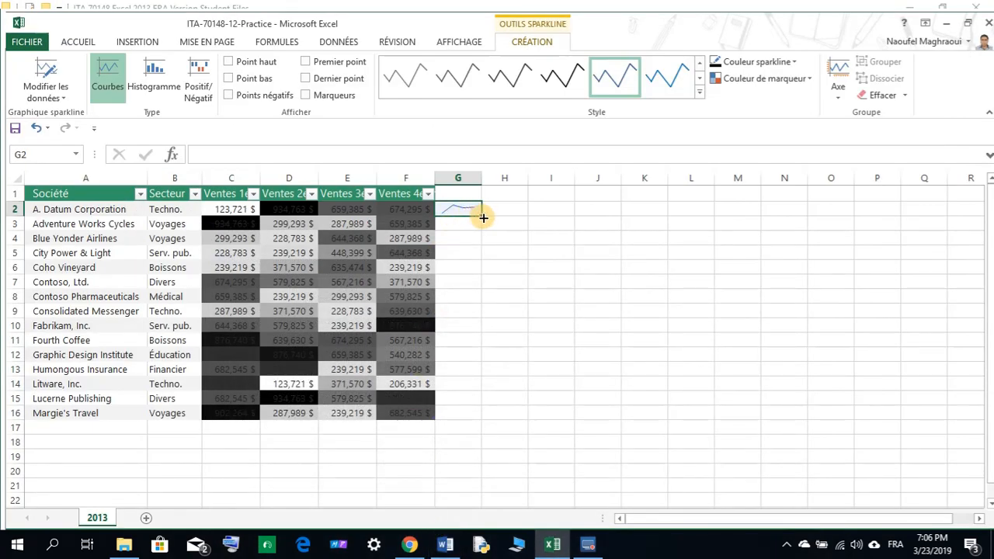
{"action": "left_click_drag", "start_coordinate": [481, 217], "coordinate": [466, 414]}
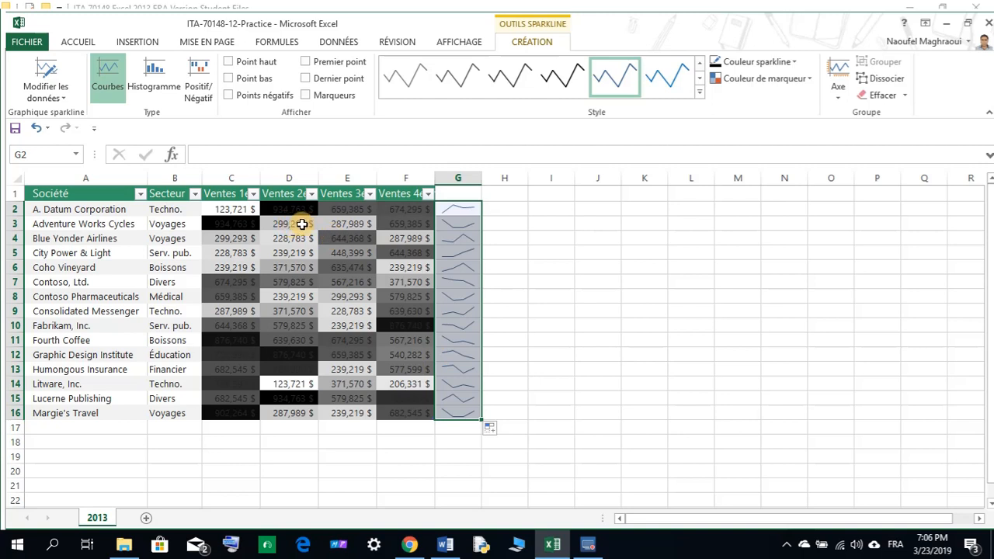
Examine the sparklines in column G row by row, from G3 down to G11.
{"action": "left_click", "coordinate": [462, 223]}
{"action": "left_click", "coordinate": [457, 235]}
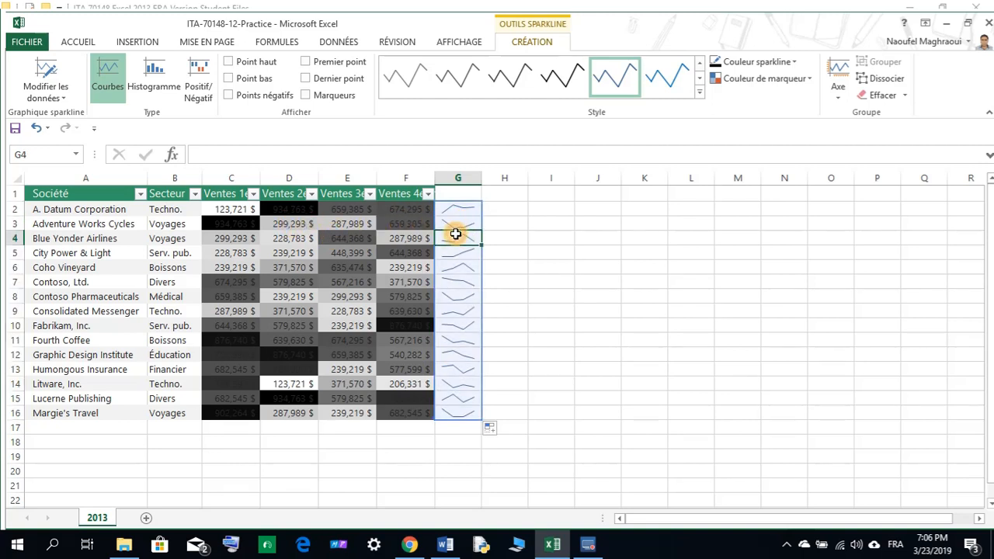
{"action": "left_click", "coordinate": [458, 254]}
{"action": "left_click", "coordinate": [454, 268]}
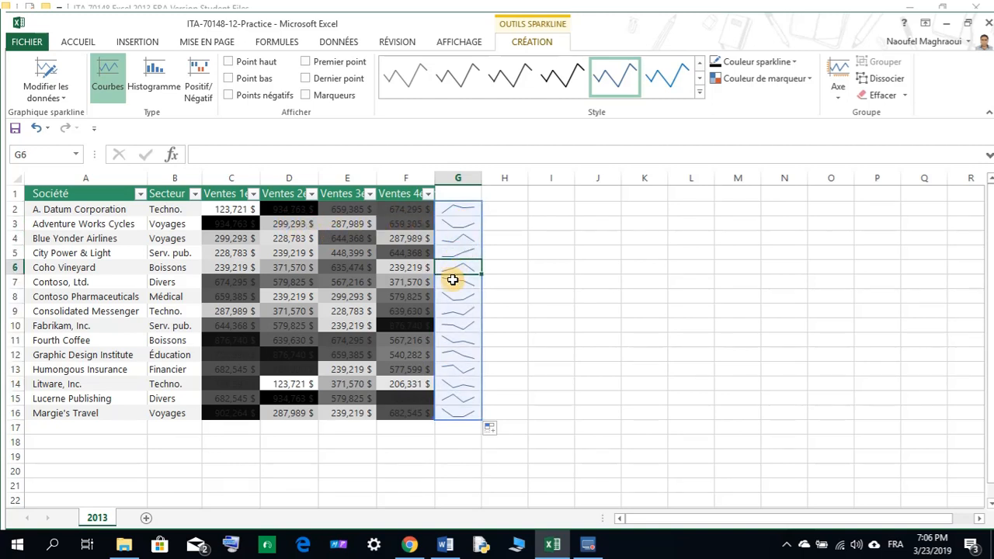
{"action": "left_click", "coordinate": [451, 283]}
{"action": "left_click", "coordinate": [450, 297]}
{"action": "left_click", "coordinate": [451, 312]}
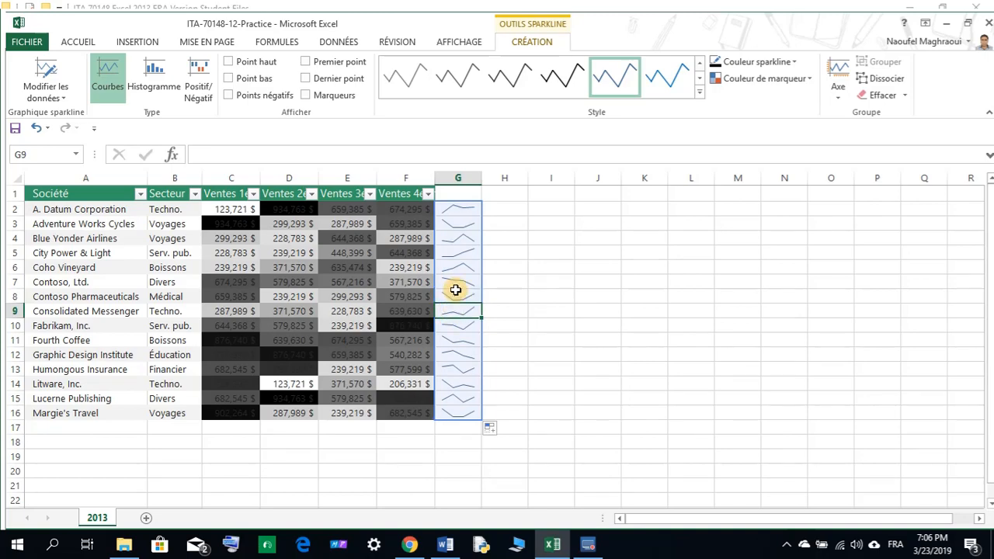
{"action": "left_click", "coordinate": [455, 293]}
{"action": "left_click", "coordinate": [450, 323]}
{"action": "left_click", "coordinate": [452, 341]}
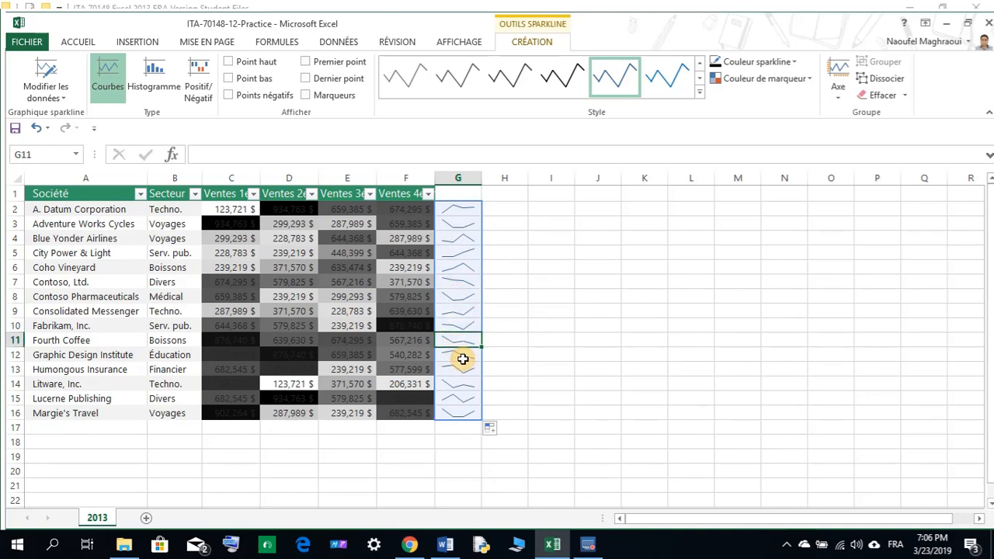
Read instruction 8 in Word and select the range C2:F16 in Excel.
{"action": "left_click", "coordinate": [445, 545]}
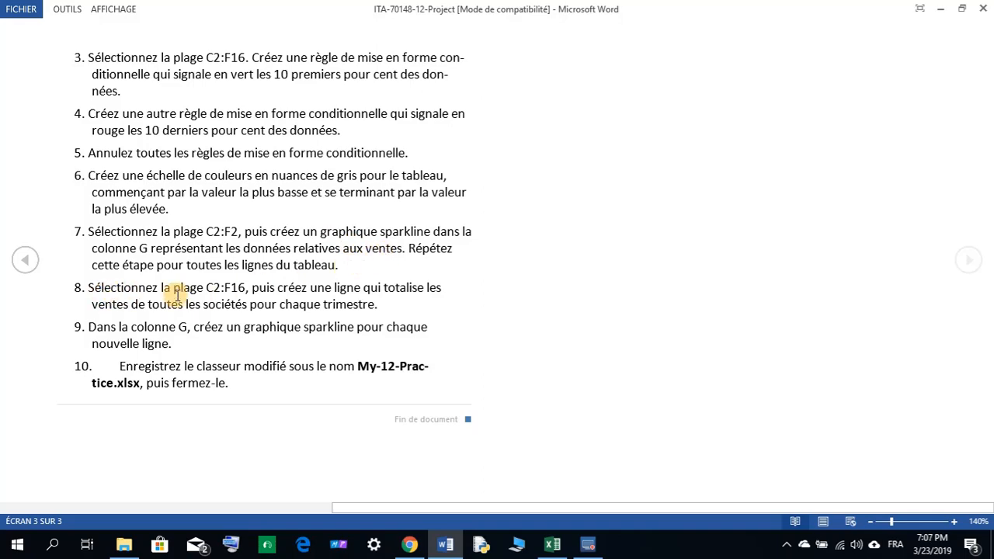
{"action": "left_click", "coordinate": [552, 544]}
{"action": "left_click_drag", "start_coordinate": [230, 214], "coordinate": [402, 412]}
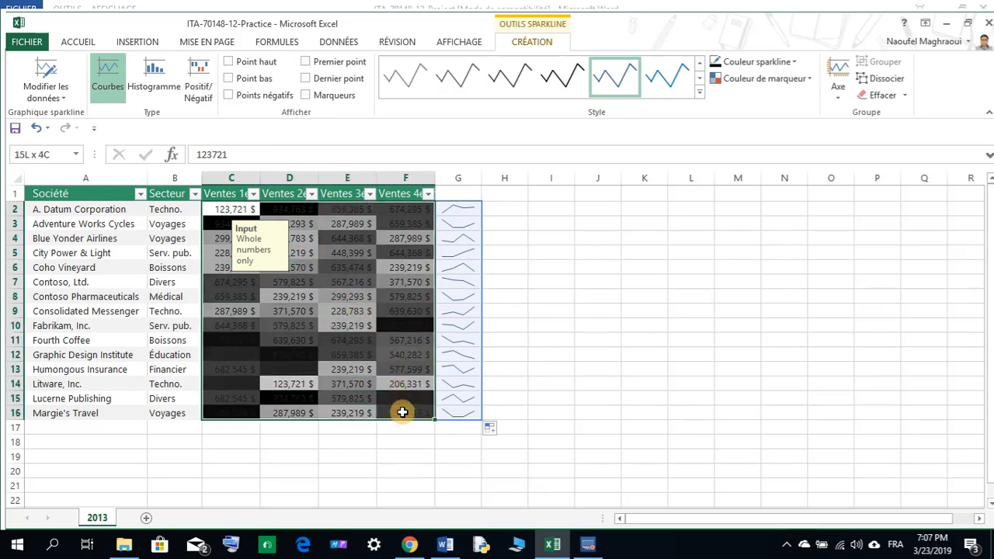
{"action": "left_click", "coordinate": [445, 544]}
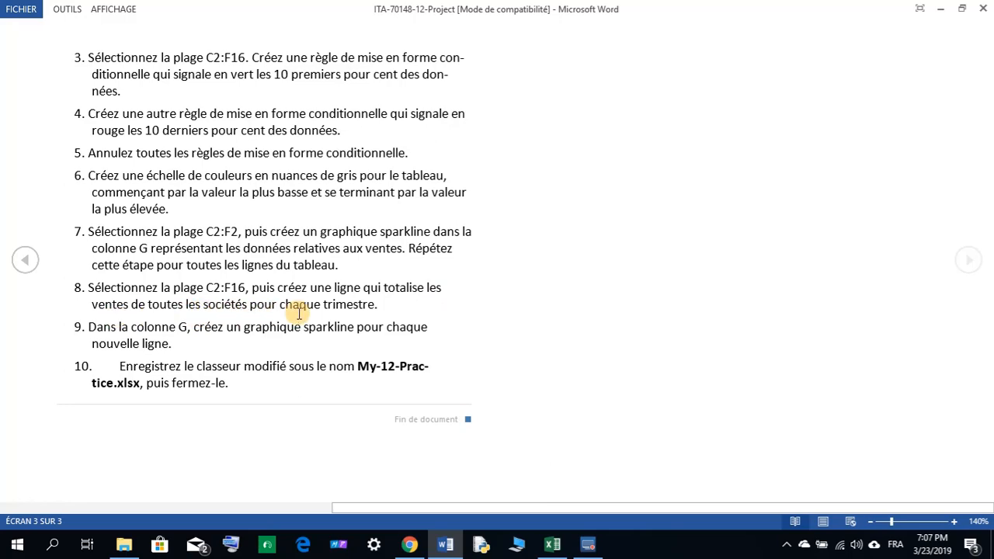
{"action": "left_click", "coordinate": [550, 547]}
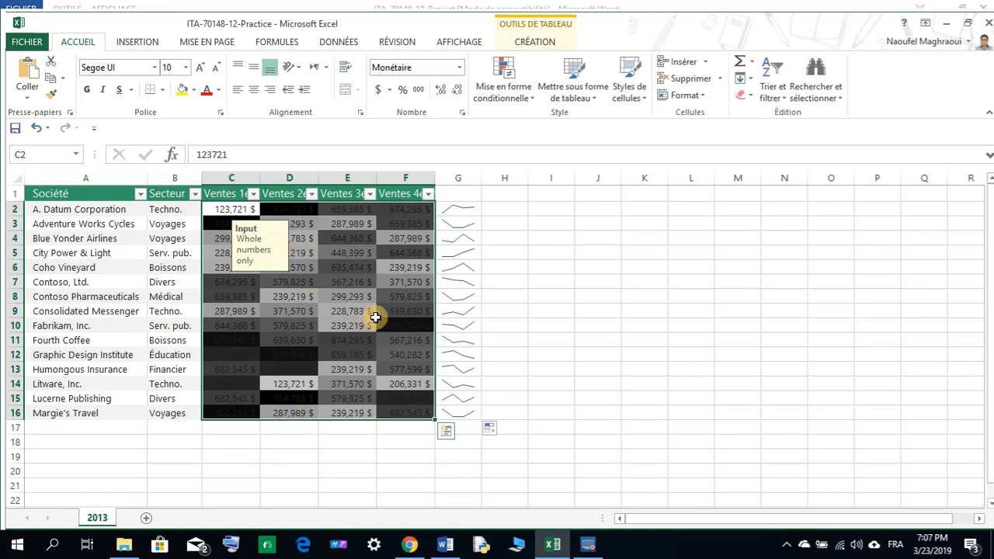
Add a row of column sums (Somme) below C2:F16 with Quick Analysis, and check the formulas in C17:F17.
{"action": "left_click", "coordinate": [448, 433]}
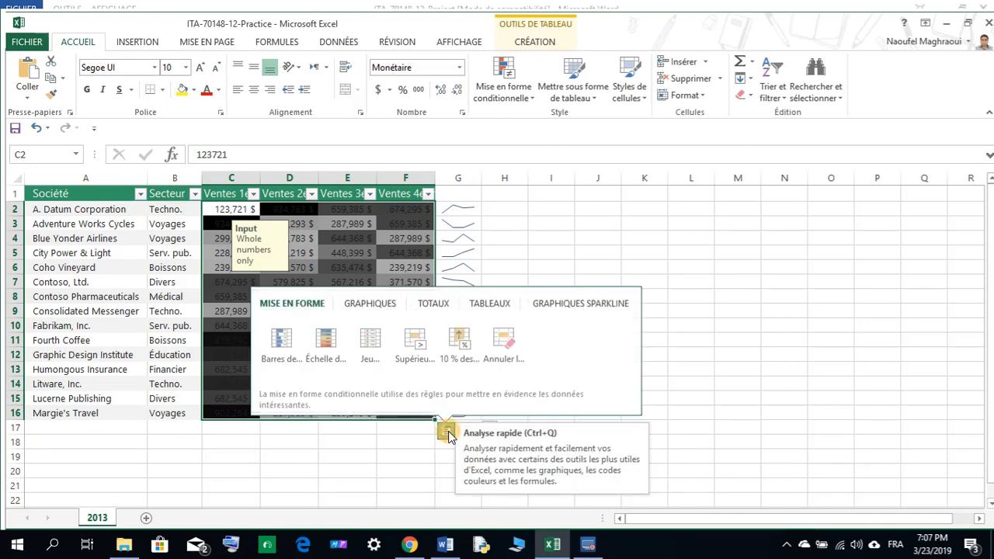
{"action": "left_click", "coordinate": [434, 305]}
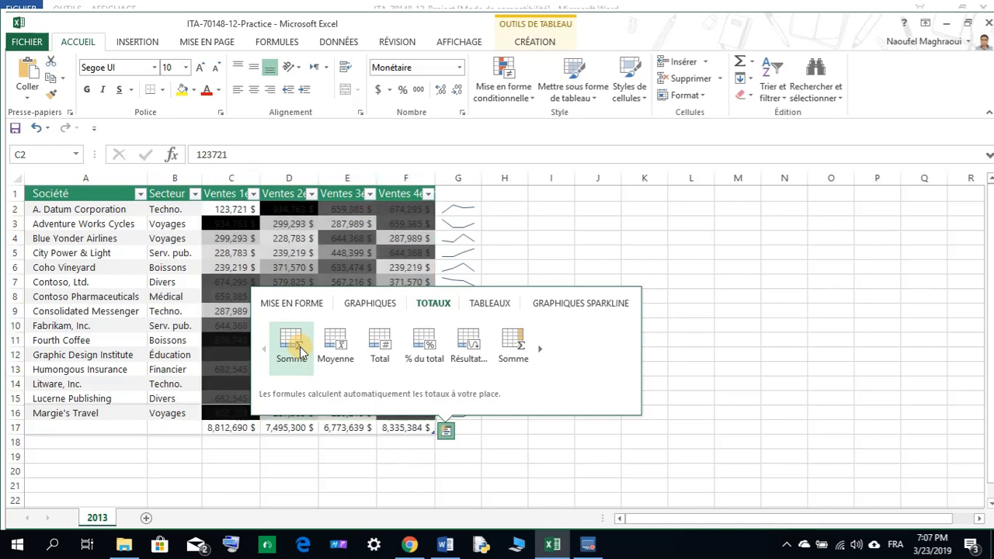
{"action": "left_click", "coordinate": [292, 346]}
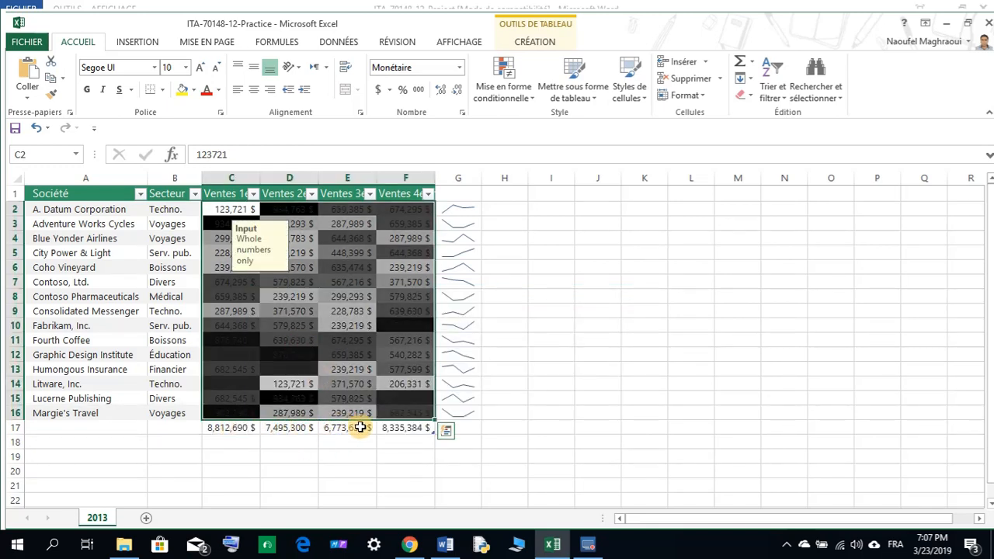
{"action": "left_click", "coordinate": [230, 427]}
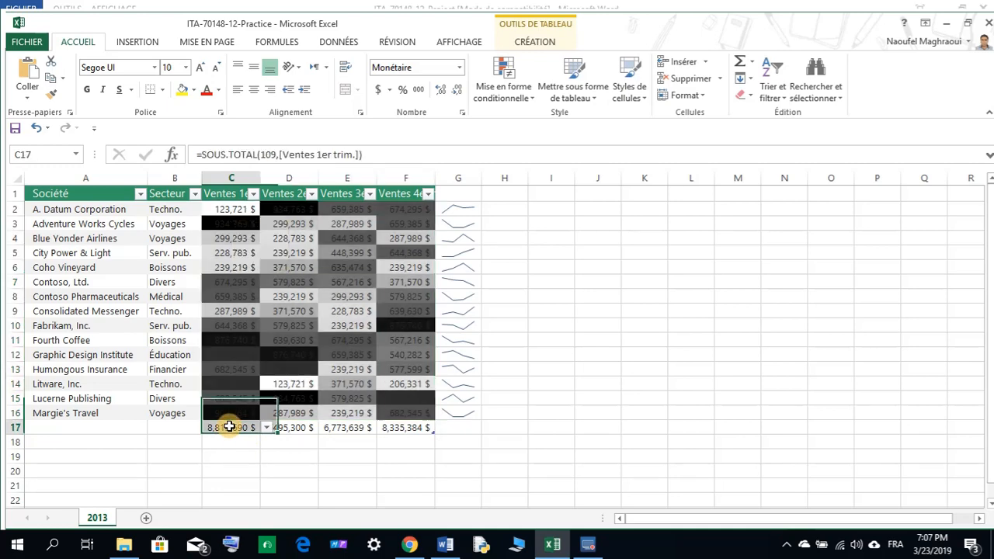
{"action": "left_click", "coordinate": [291, 426]}
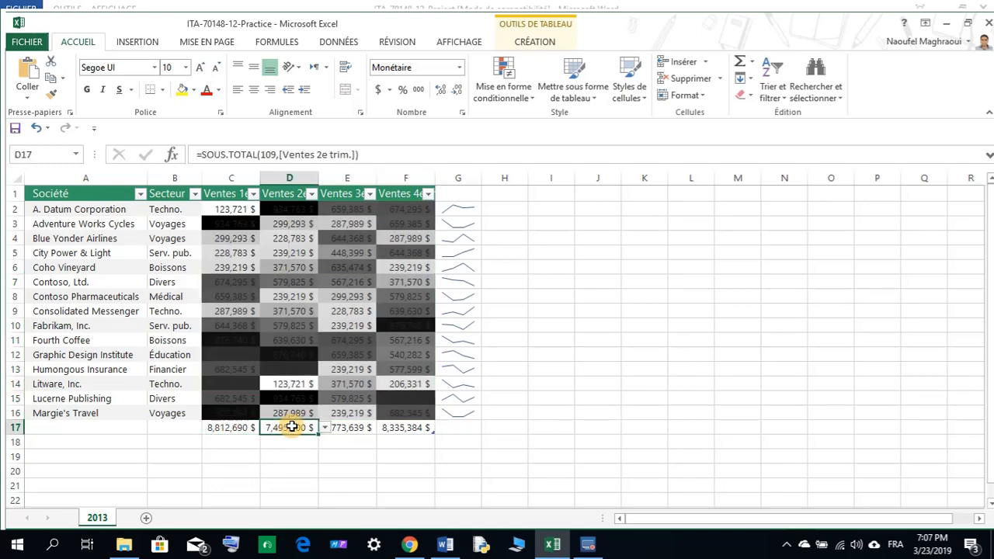
{"action": "left_click", "coordinate": [359, 425]}
{"action": "left_click", "coordinate": [404, 426]}
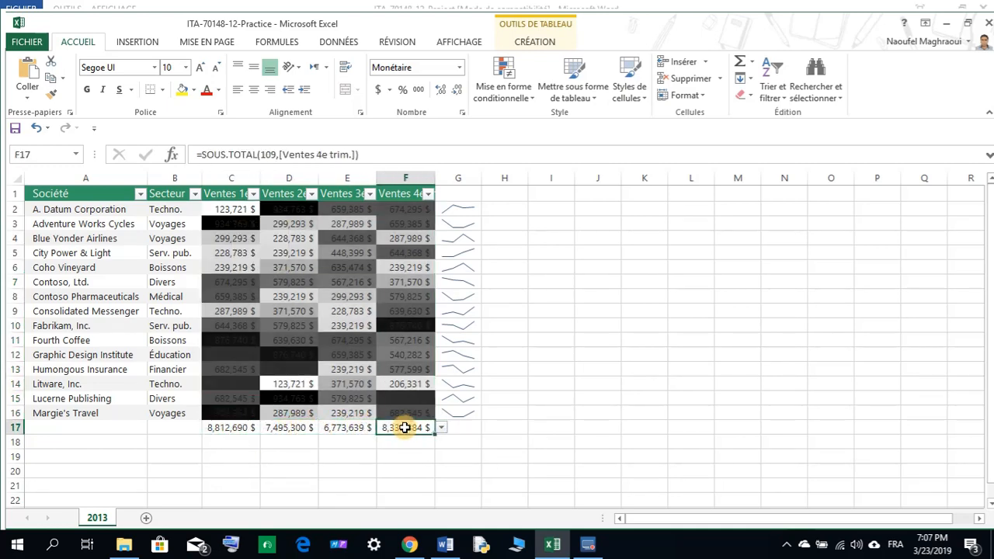
Read instruction 9 in Word, then extend the sparkline from G16 to G17 in Excel for the totals row.
{"action": "mouse_move", "coordinate": [444, 544]}
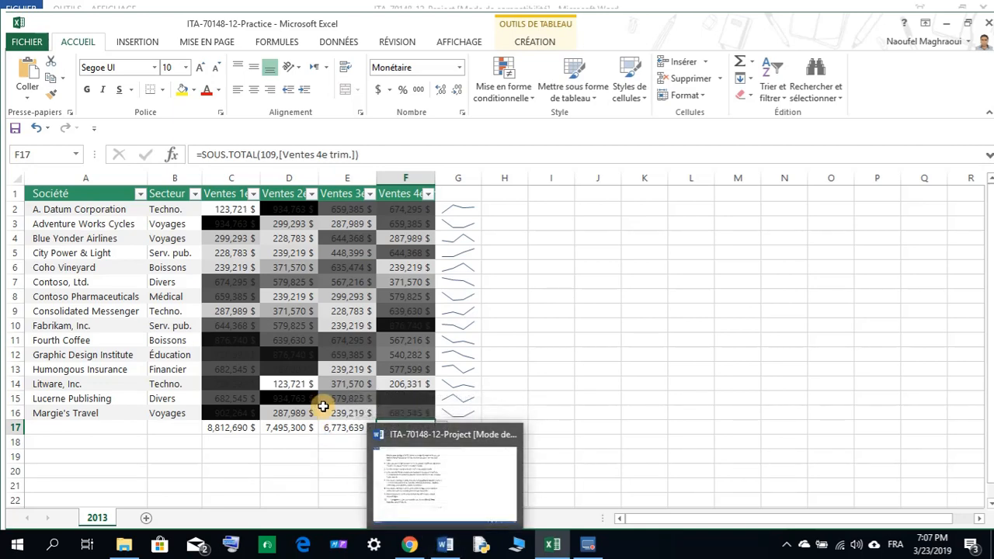
{"action": "left_click", "coordinate": [443, 548]}
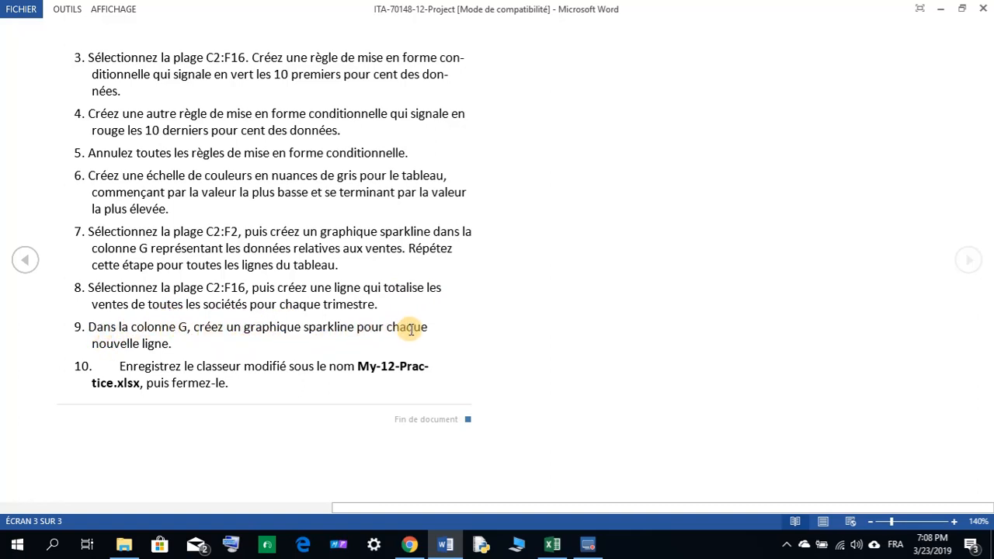
{"action": "left_click", "coordinate": [552, 544]}
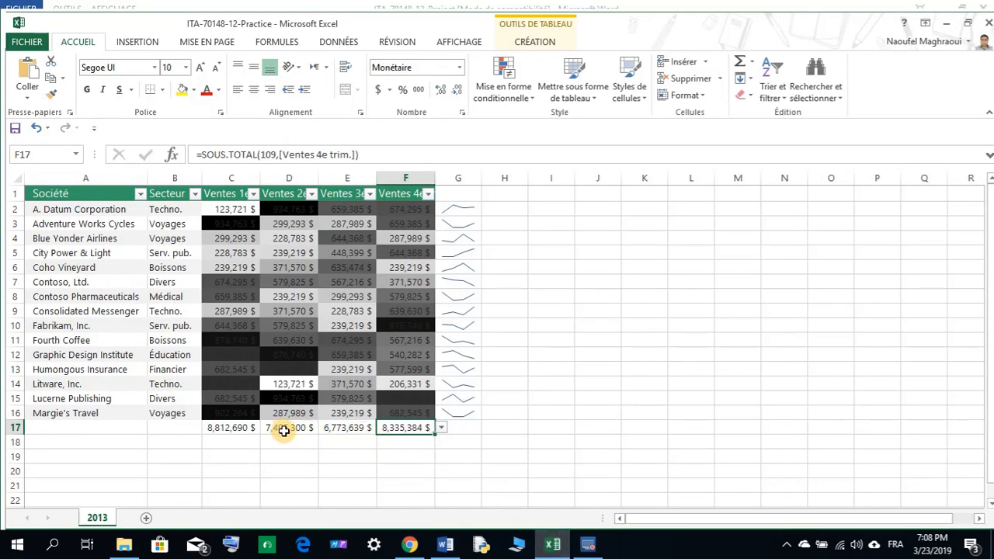
{"action": "left_click", "coordinate": [469, 427]}
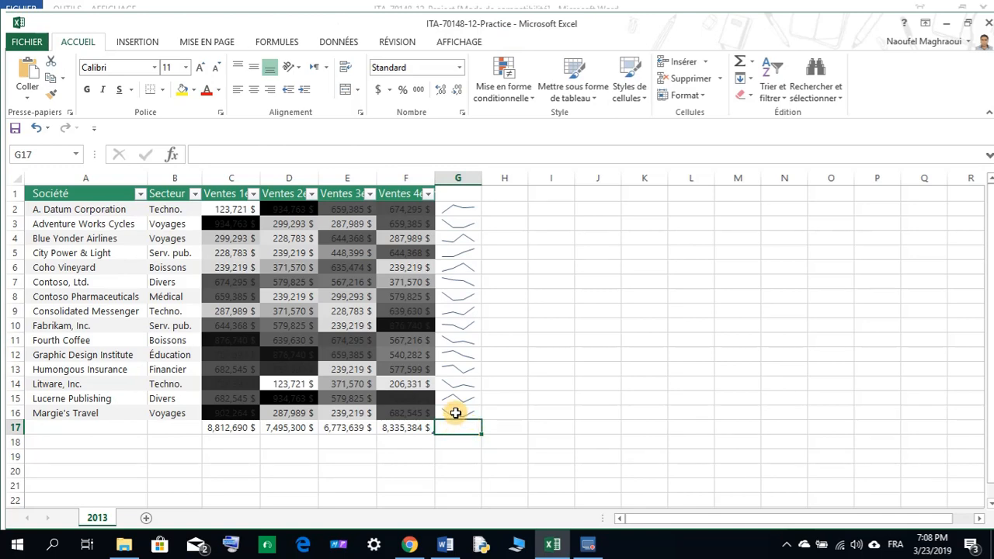
{"action": "left_click", "coordinate": [455, 414]}
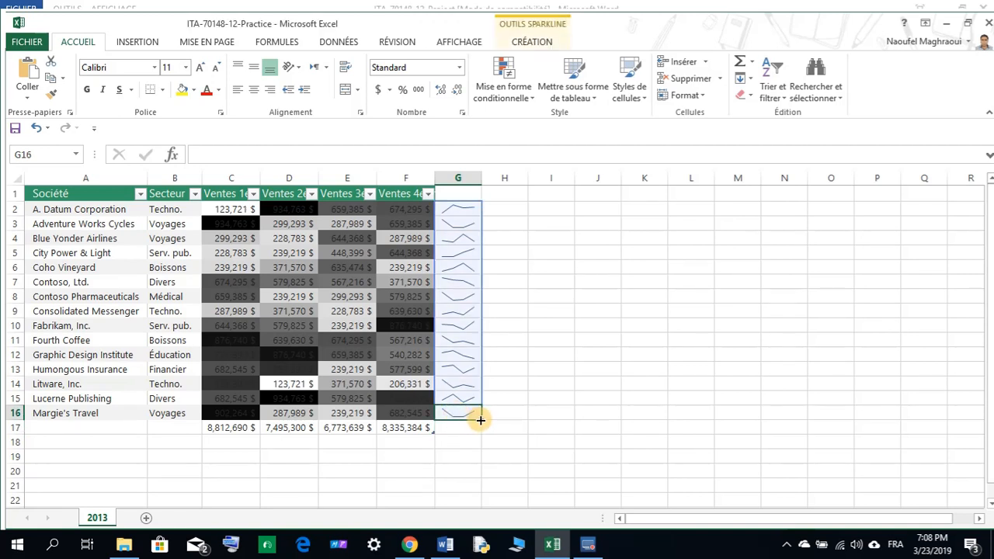
{"action": "left_click_drag", "start_coordinate": [481, 419], "coordinate": [480, 434]}
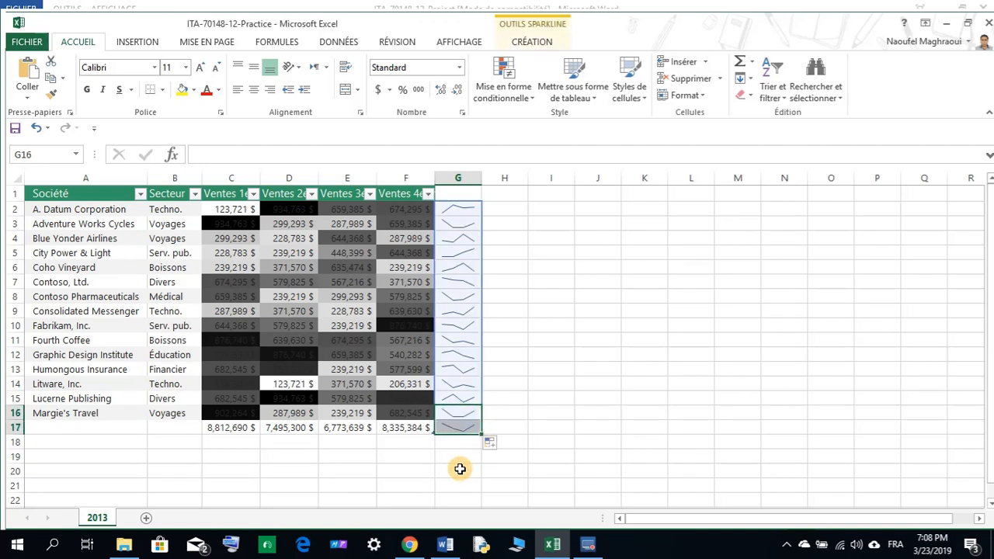
{"action": "left_click", "coordinate": [453, 461]}
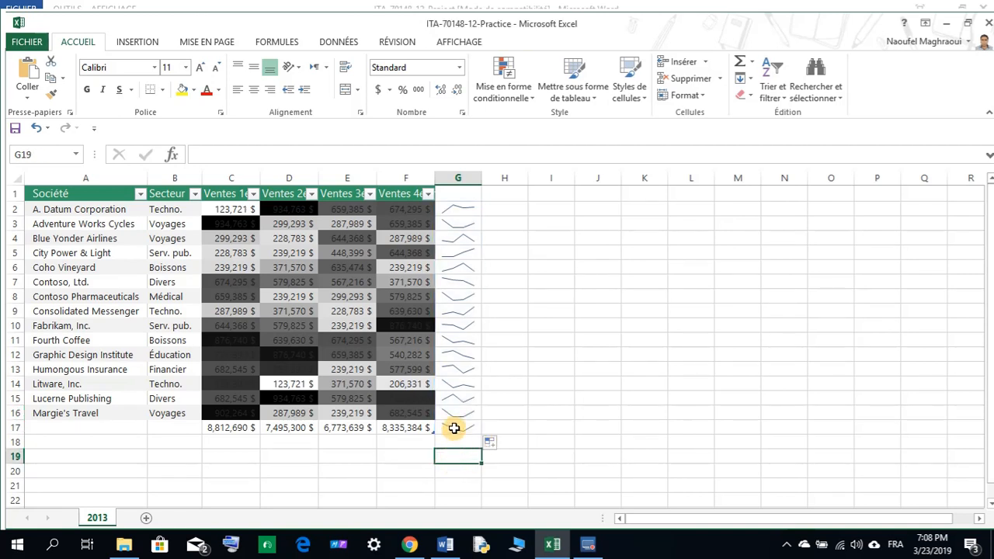
Check the sparkline in G17, and copy the file name My-12-Practice from instruction 10 in Word.
{"action": "left_click", "coordinate": [453, 429]}
{"action": "left_click", "coordinate": [454, 483]}
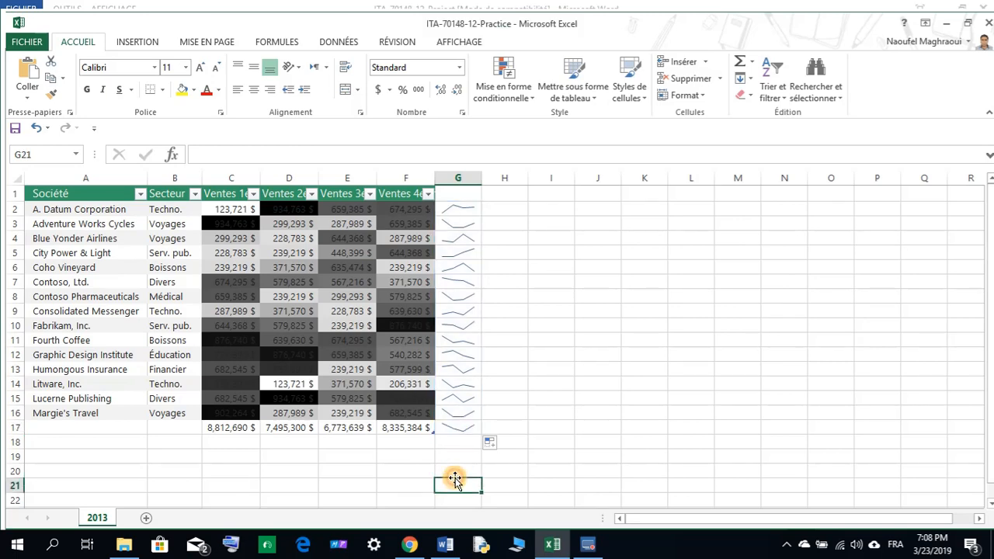
{"action": "left_click", "coordinate": [443, 545]}
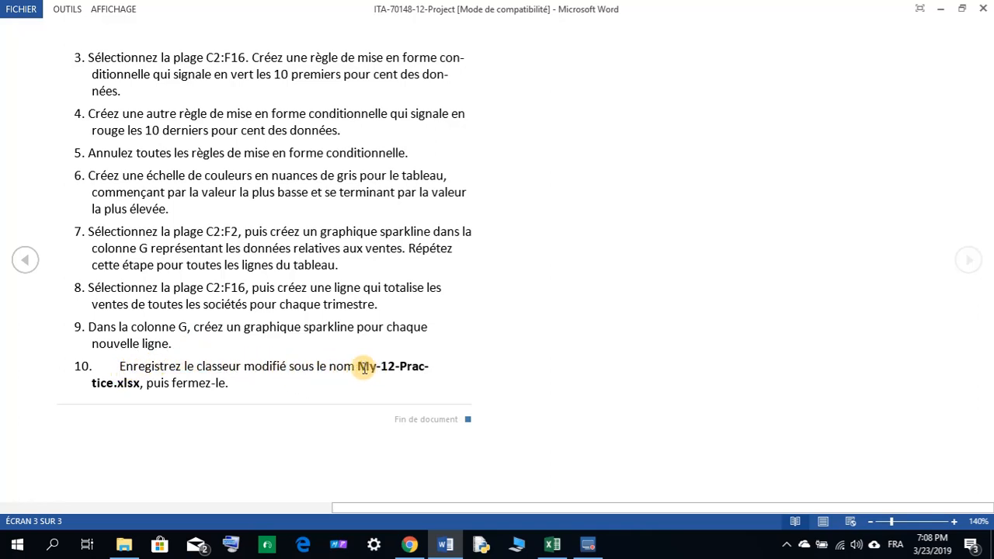
{"action": "left_click_drag", "start_coordinate": [362, 372], "coordinate": [112, 387]}
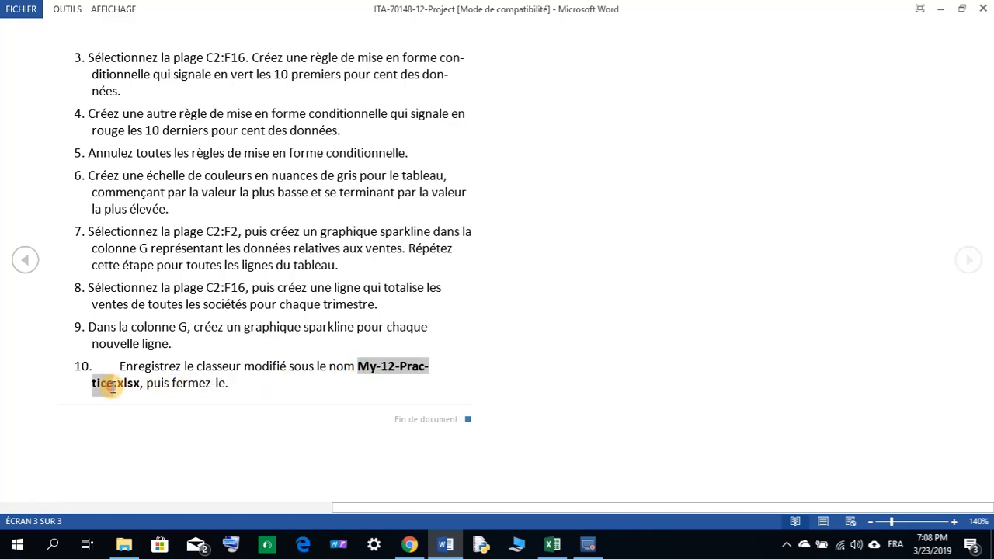
{"action": "right_click", "coordinate": [400, 372]}
{"action": "left_click", "coordinate": [423, 373]}
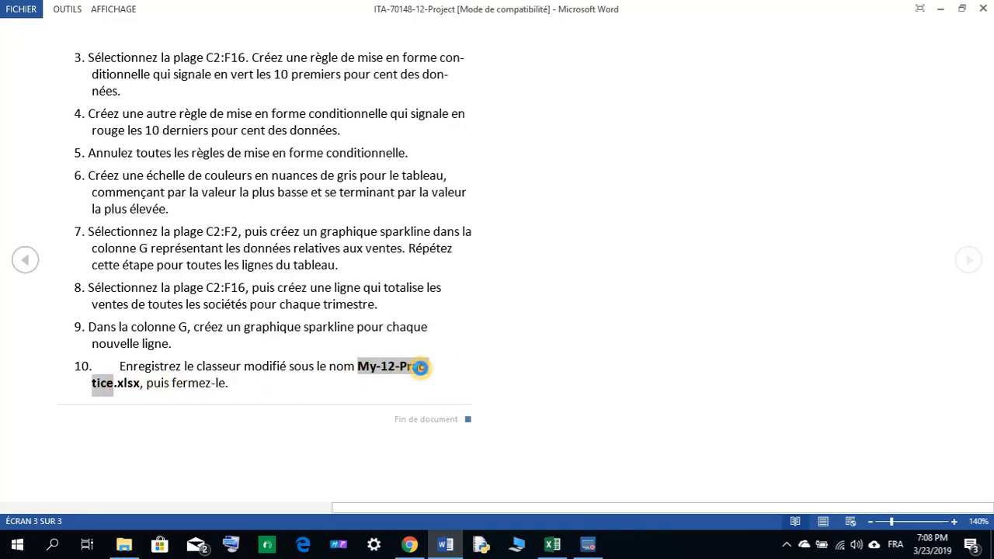
Switch back to Excel and save the workbook under the copied name My-12-Practice in the Mon travail folder, as Classeur Excel.
{"action": "left_click", "coordinate": [545, 546]}
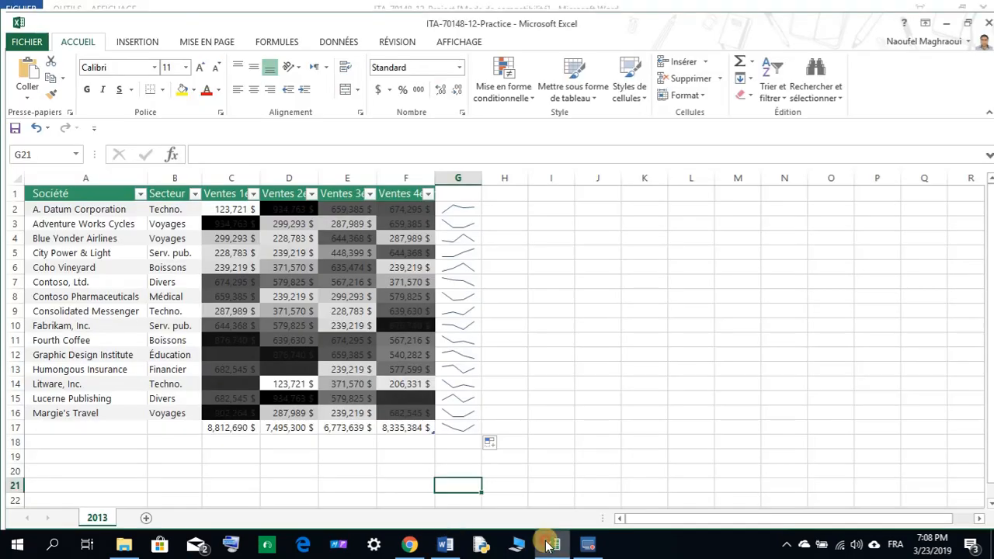
{"action": "left_click", "coordinate": [31, 47]}
{"action": "left_click", "coordinate": [47, 186]}
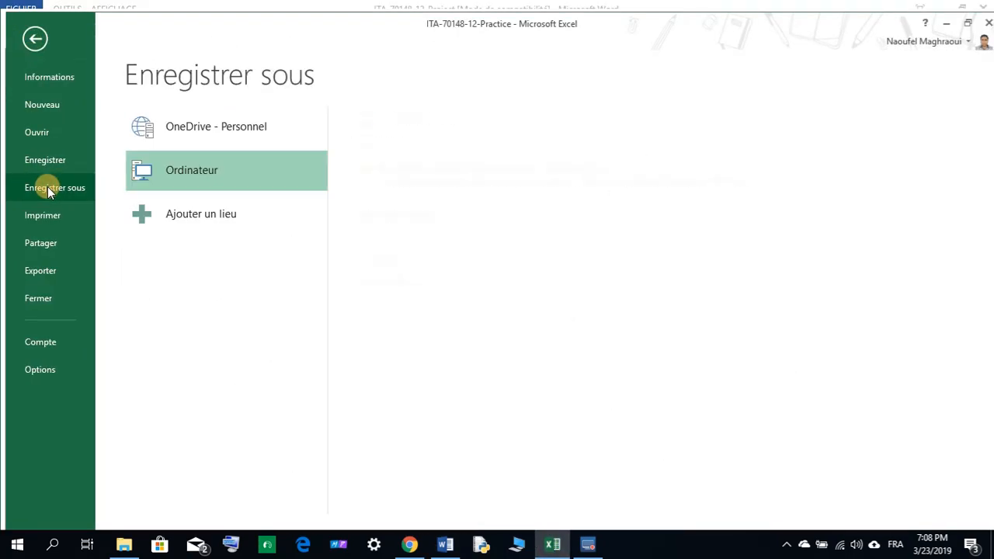
{"action": "left_click", "coordinate": [406, 307]}
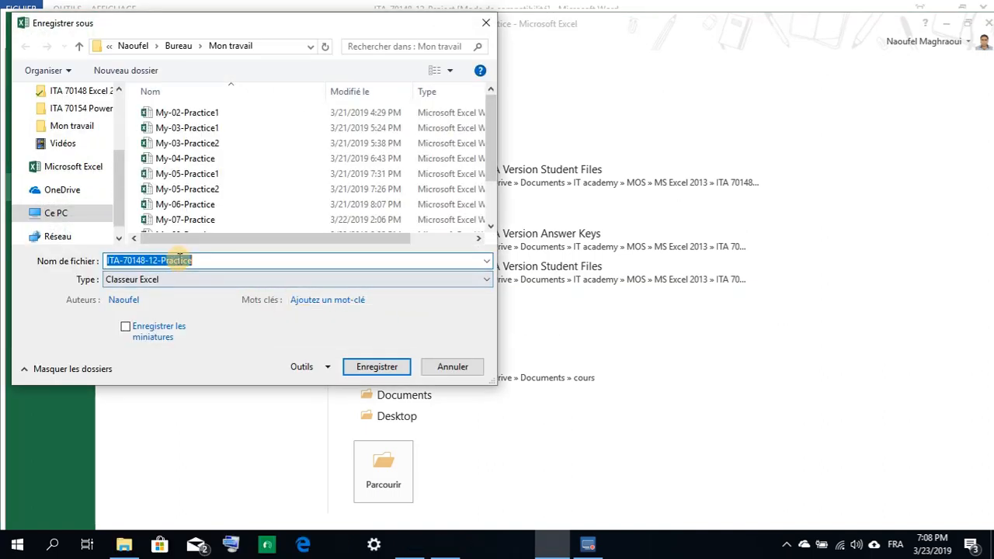
{"action": "right_click", "coordinate": [180, 263]}
{"action": "left_click", "coordinate": [215, 309]}
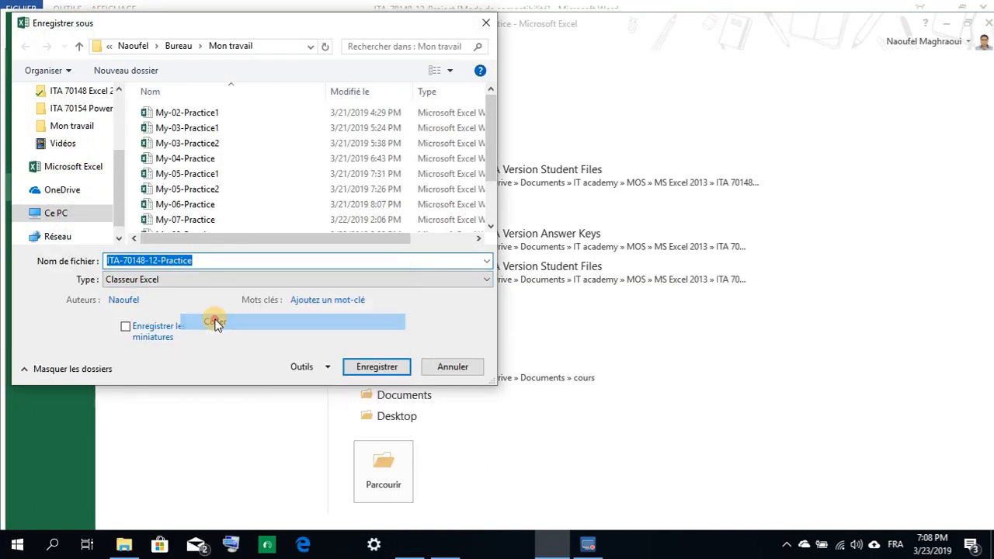
{"action": "type", "text": "My-12-Practice"}
{"action": "left_click", "coordinate": [384, 366]}
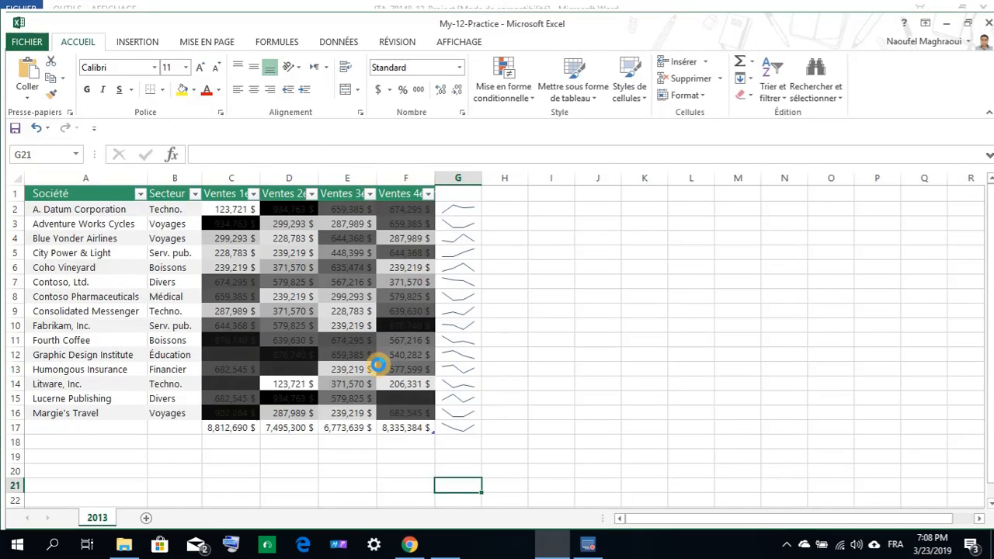